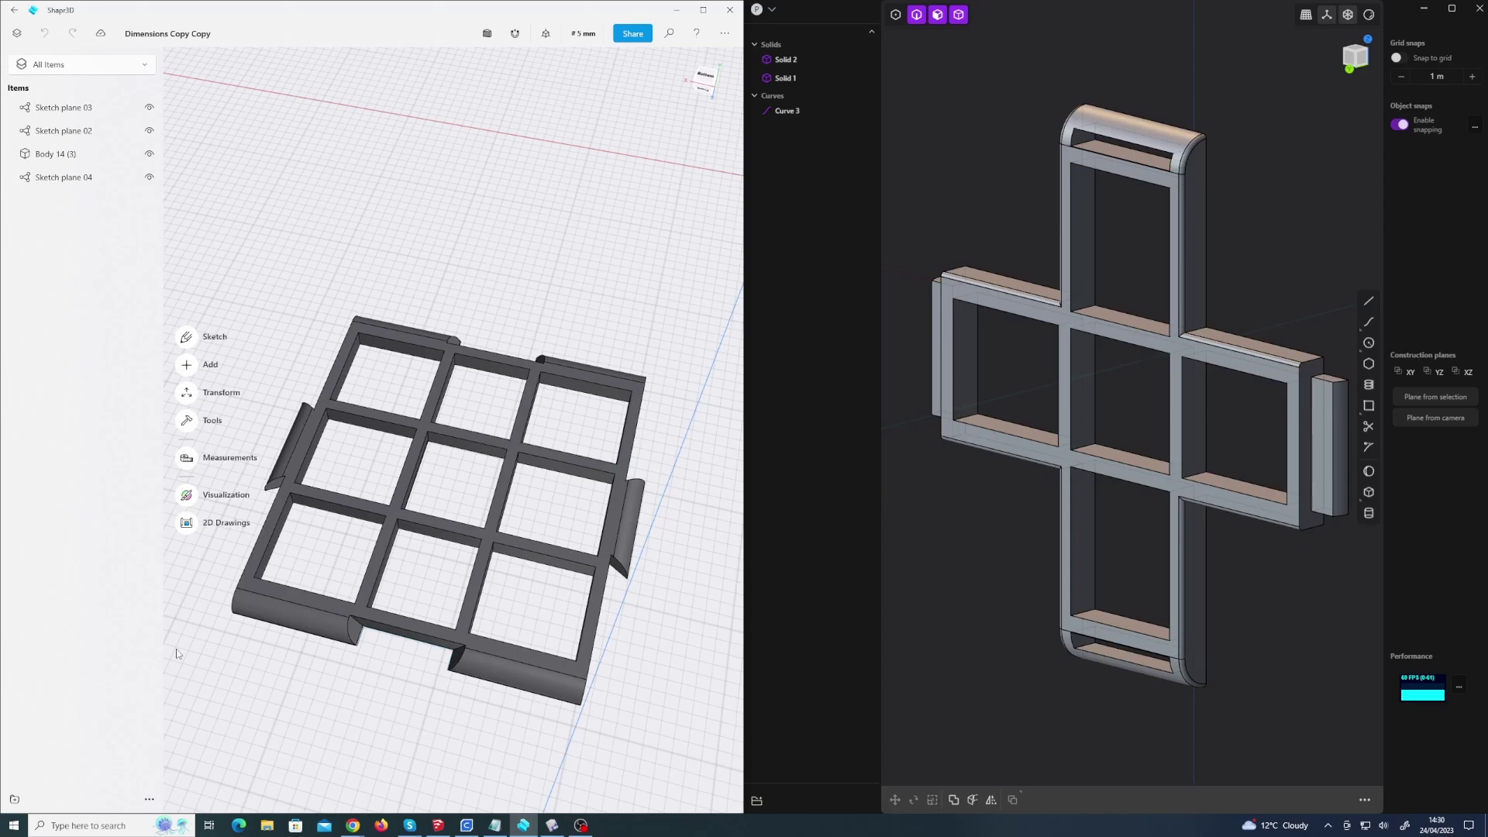
Examine the cross-shaped frame model in Plasticity from the front, the right side and several angled views.
click(975, 563)
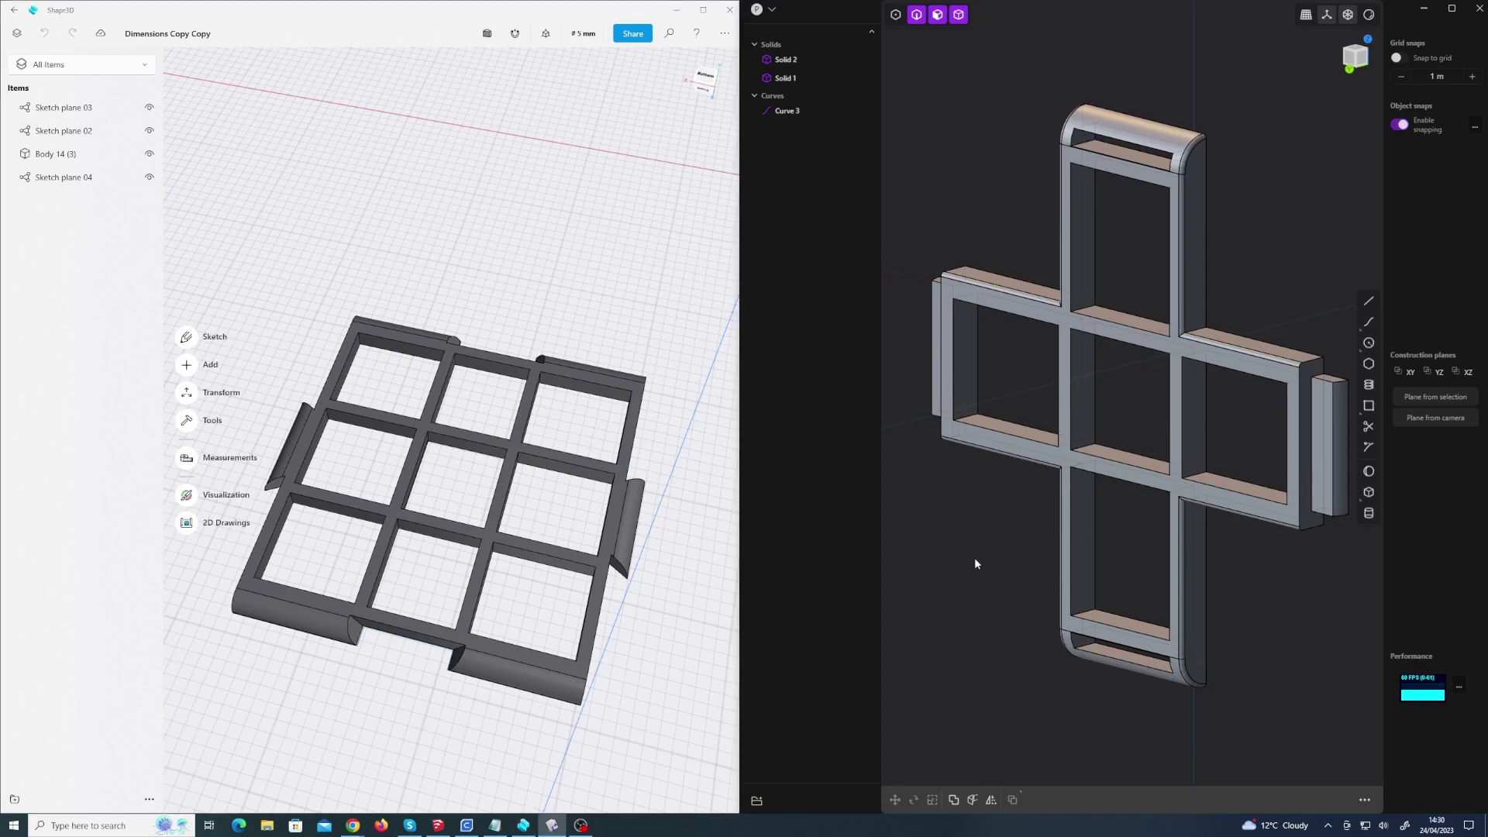
key(KP_1)
key(KP_3)
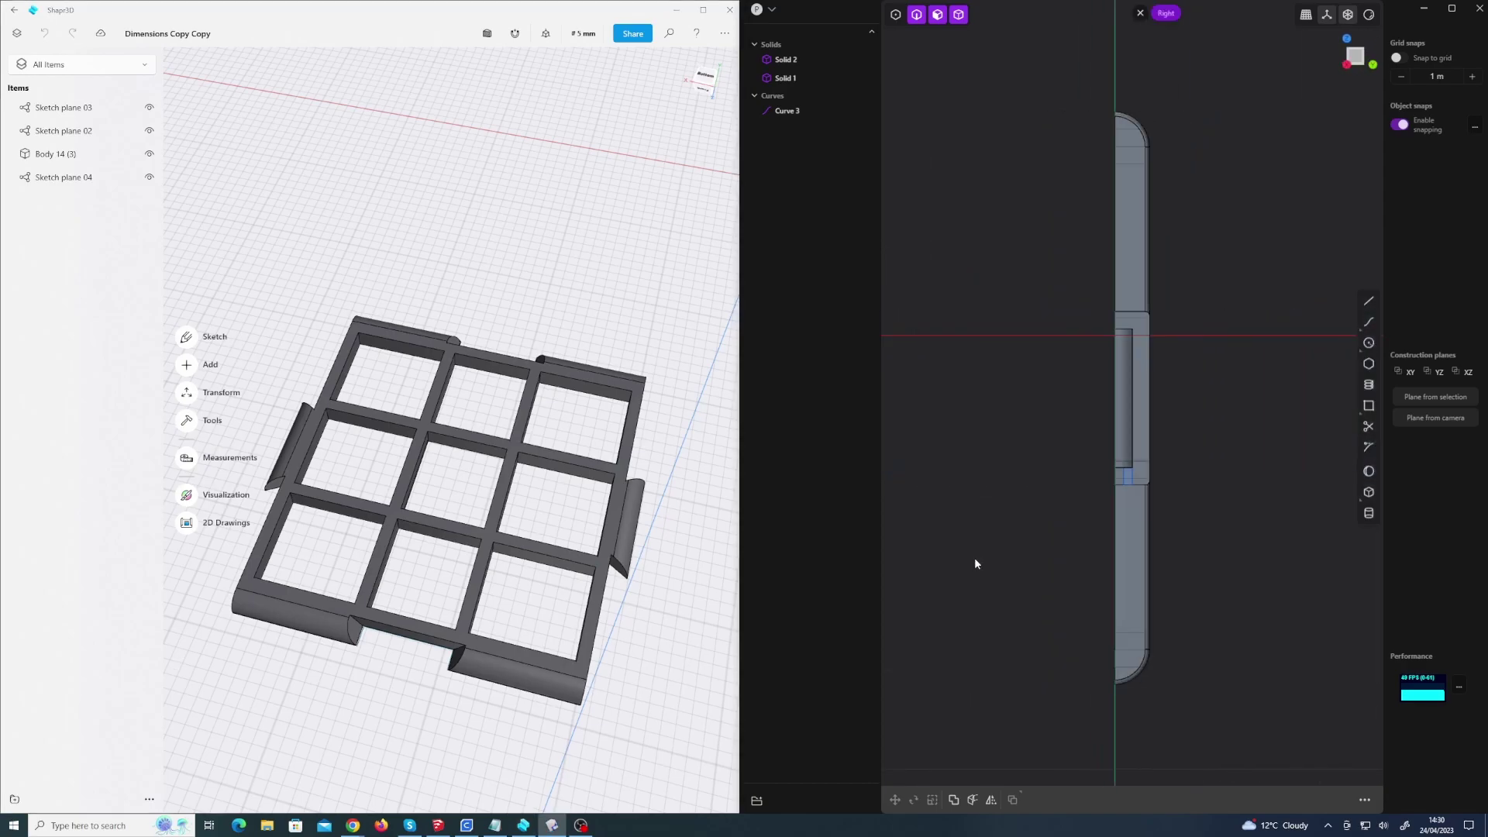
middle_drag(974, 557, 1112, 499)
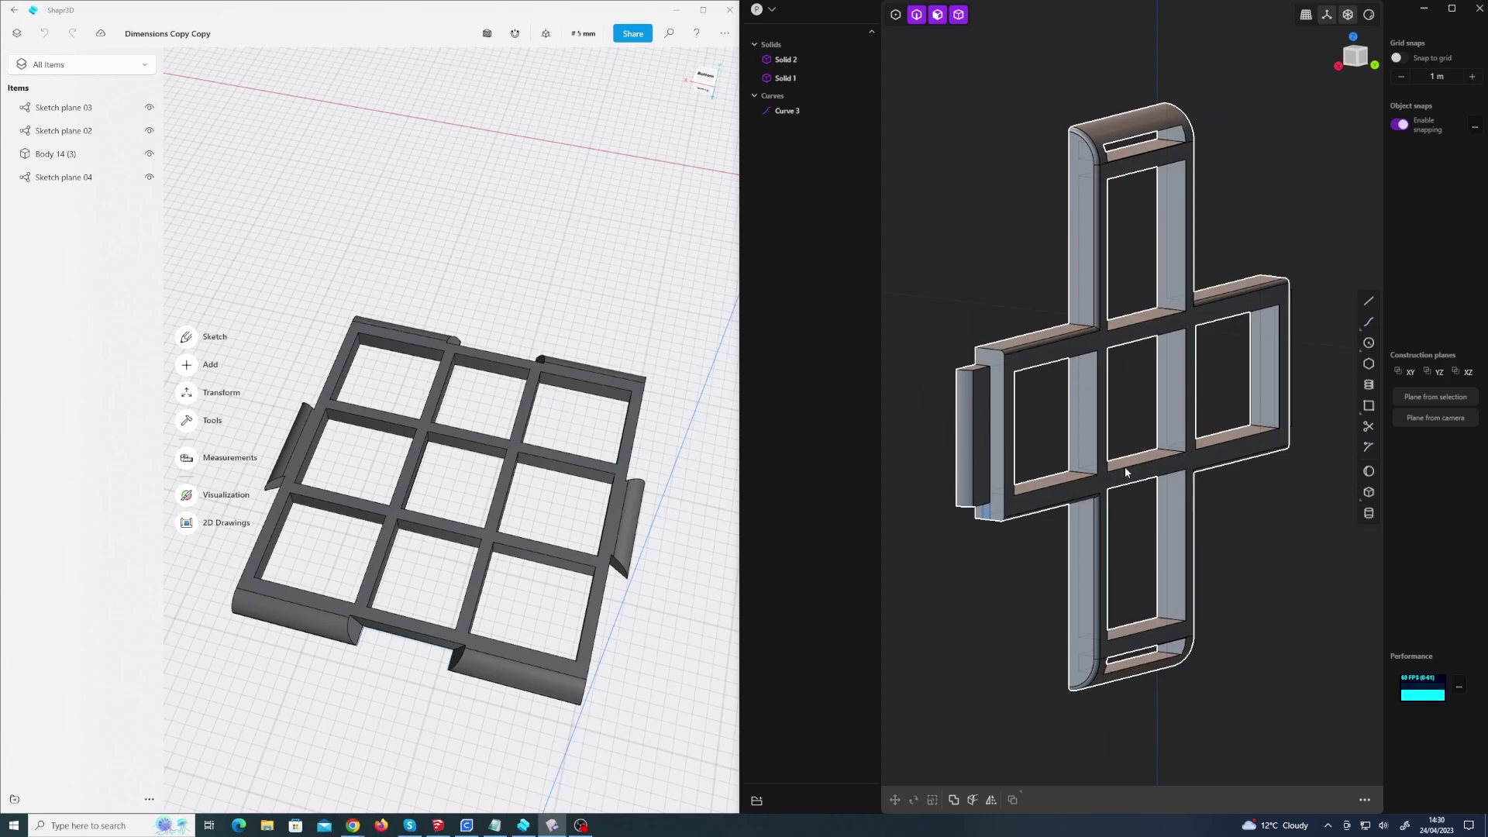
key(KP_1)
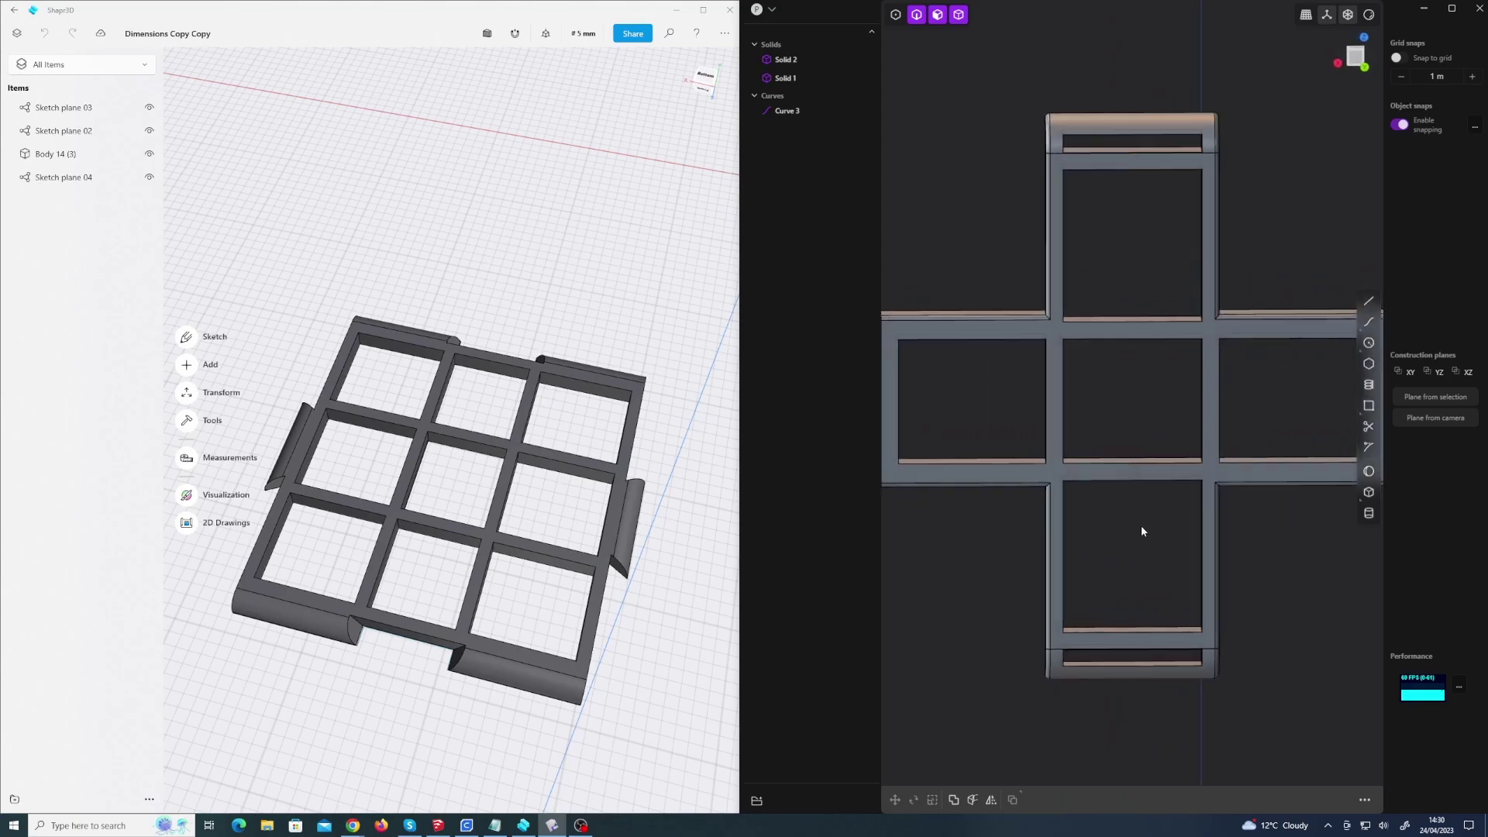
middle_drag(1150, 533, 1104, 570)
middle_drag(1140, 509, 1185, 441)
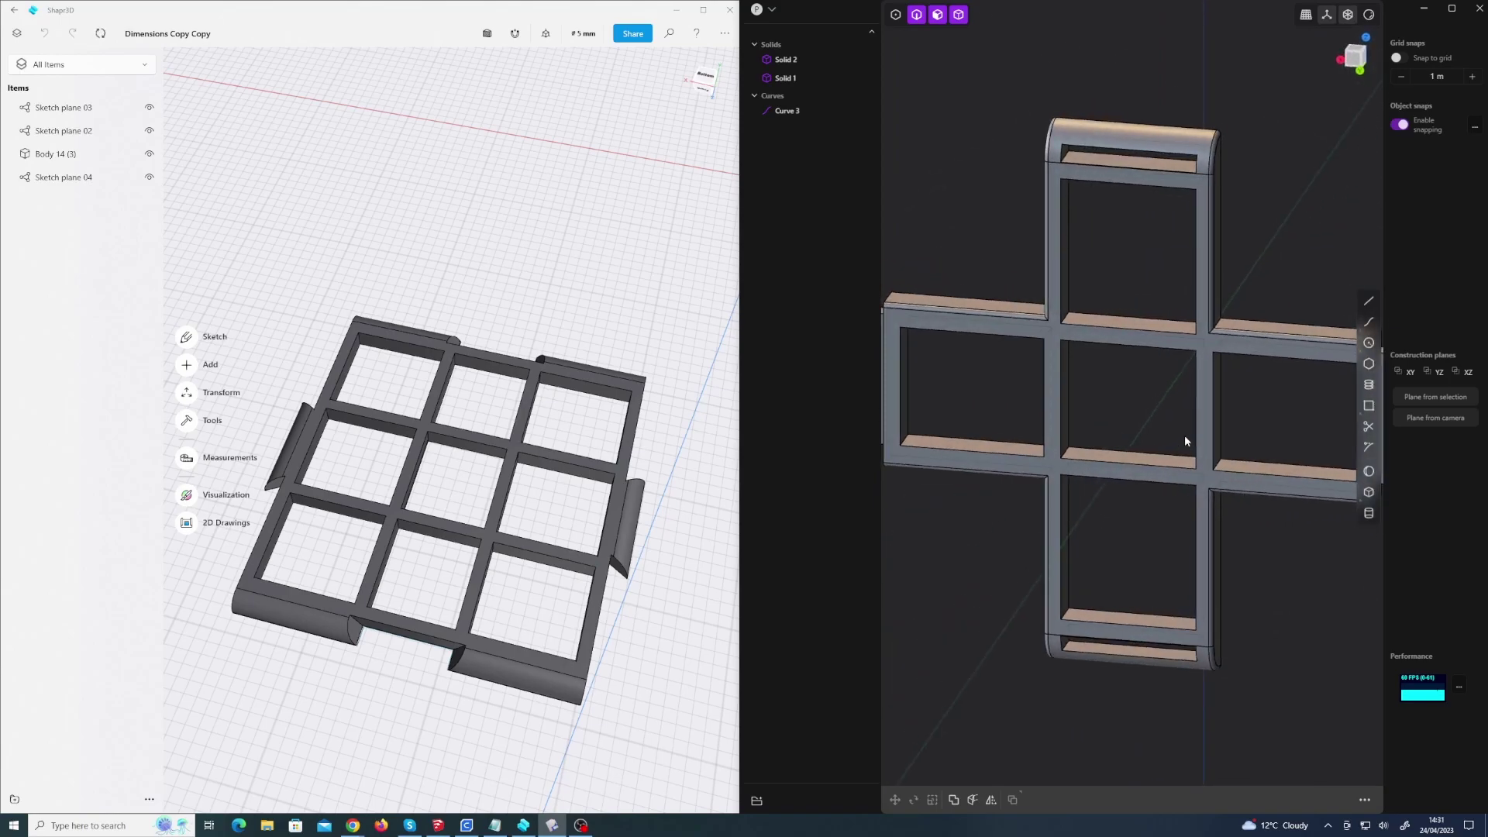
middle_drag(1105, 528, 1192, 508)
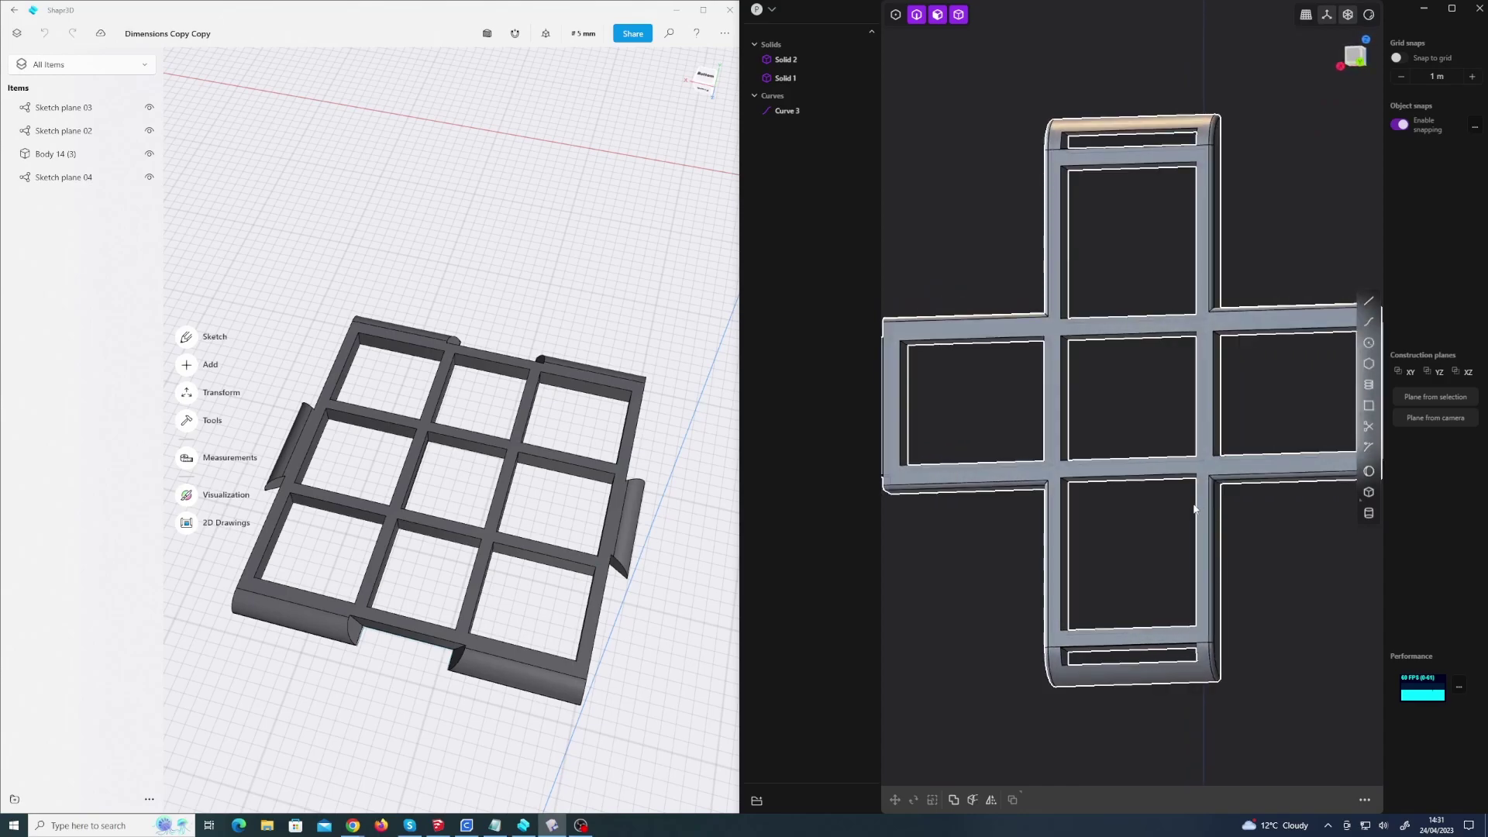
middle_drag(1194, 509, 1136, 554)
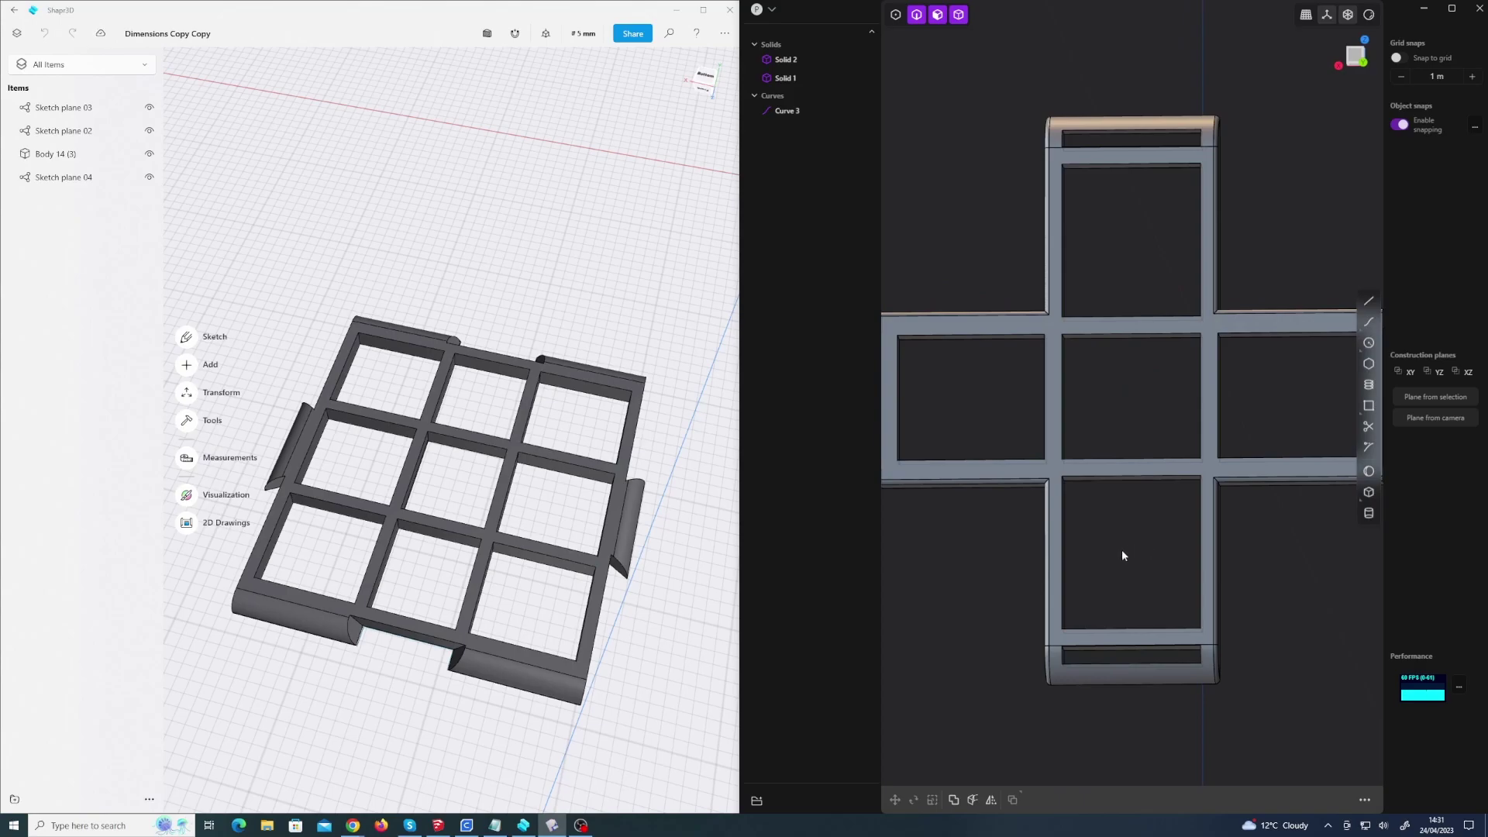
Switch to SketchUp and draw a 100 by 50 mm horizontal rectangle beside the block model.
click(442, 826)
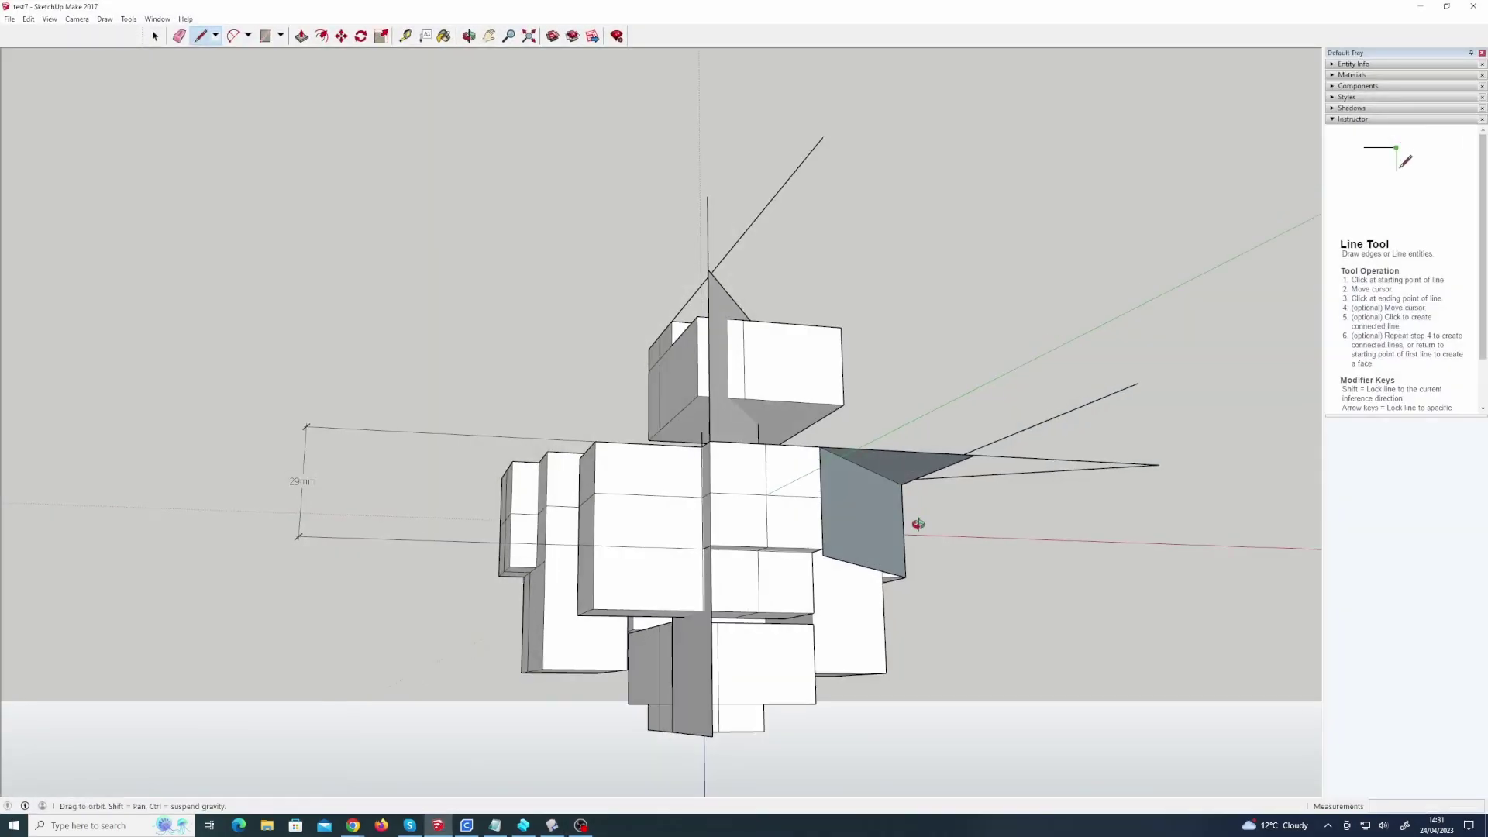
middle_drag(1107, 470, 937, 671)
middle_drag(820, 615, 836, 523)
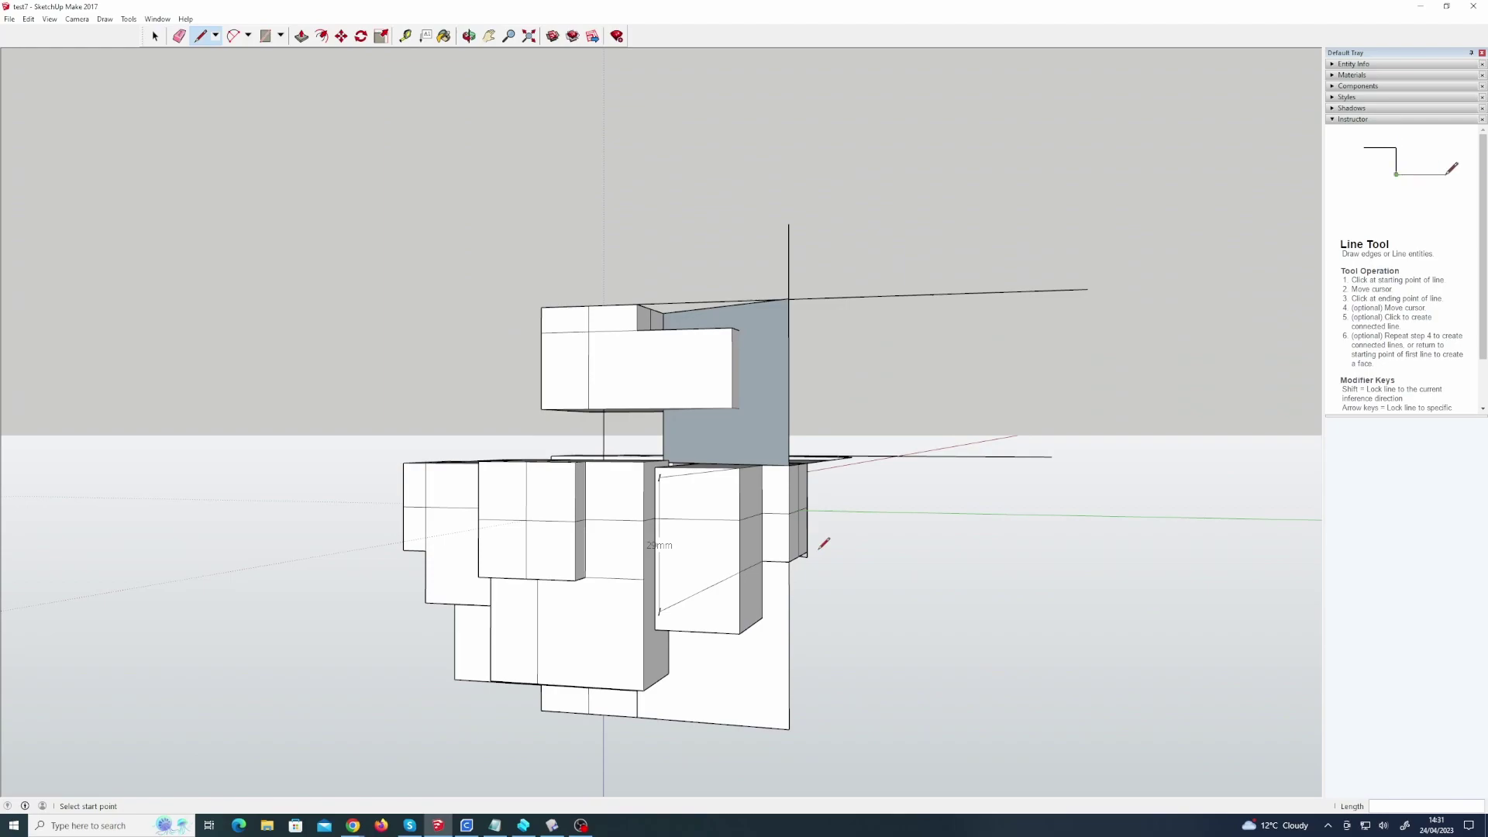
middle_drag(823, 543, 713, 665)
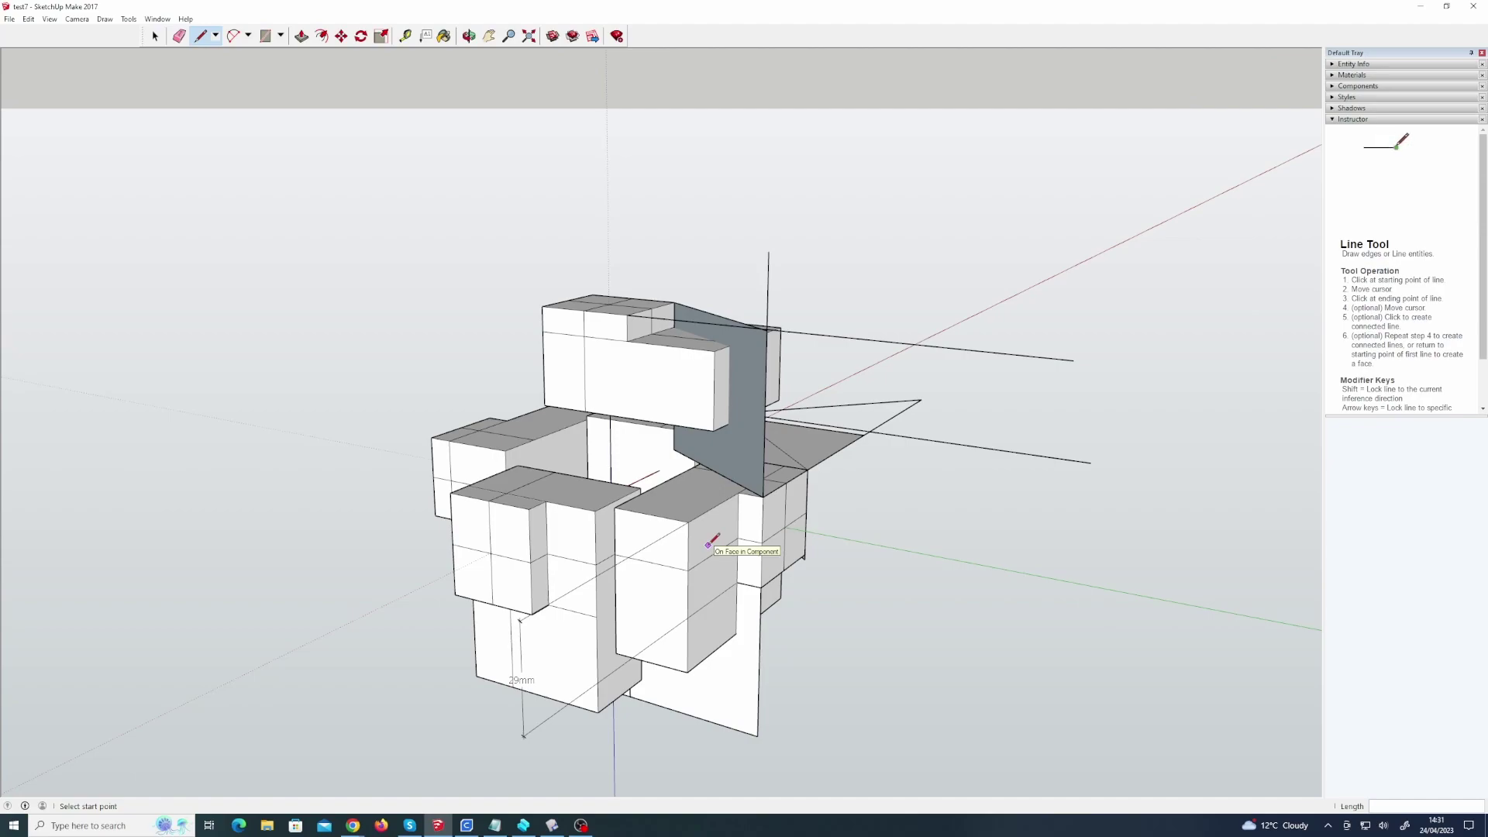
key(r)
click(179, 486)
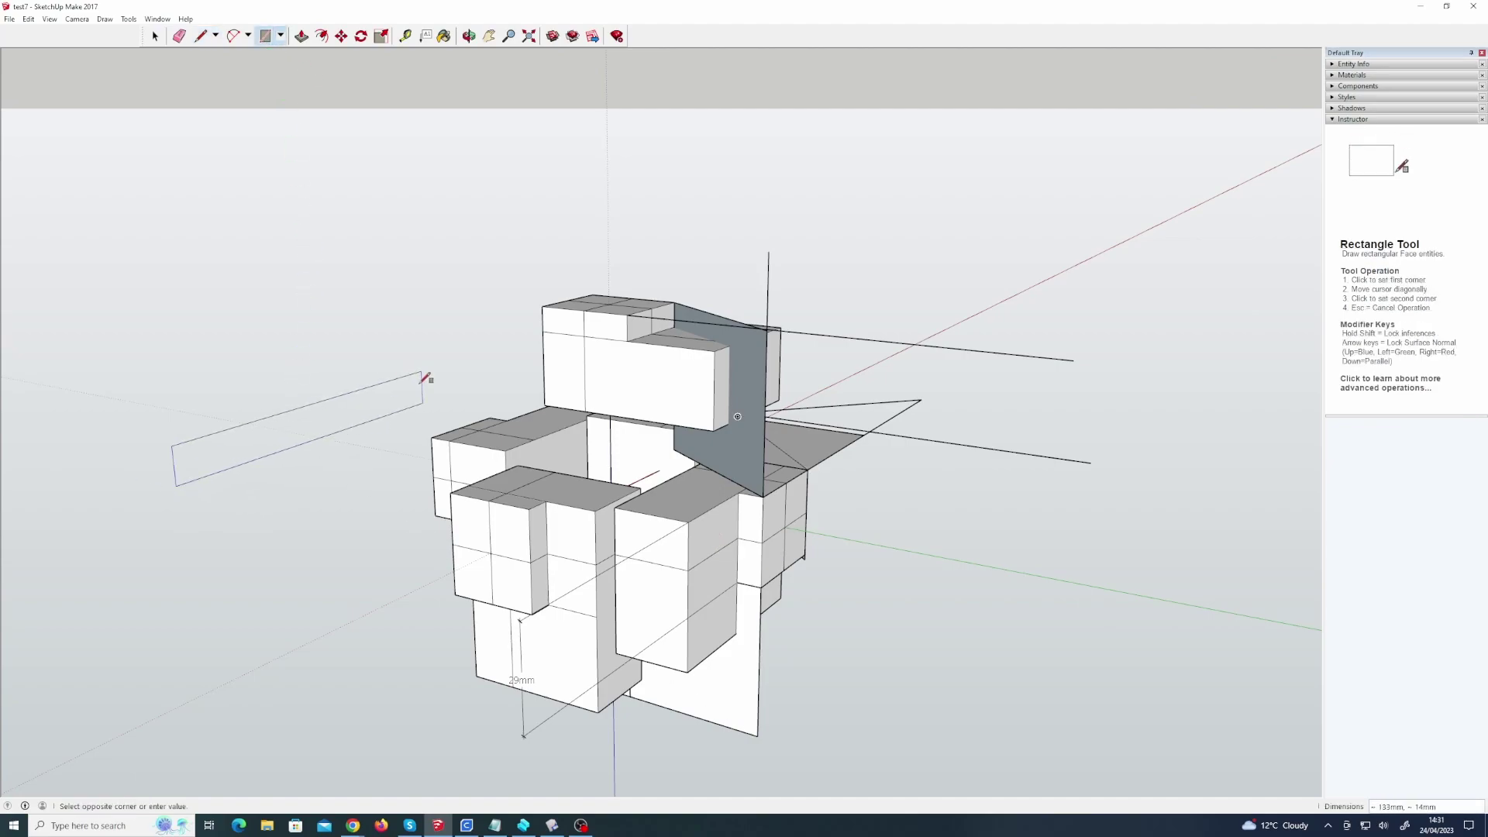
click(411, 347)
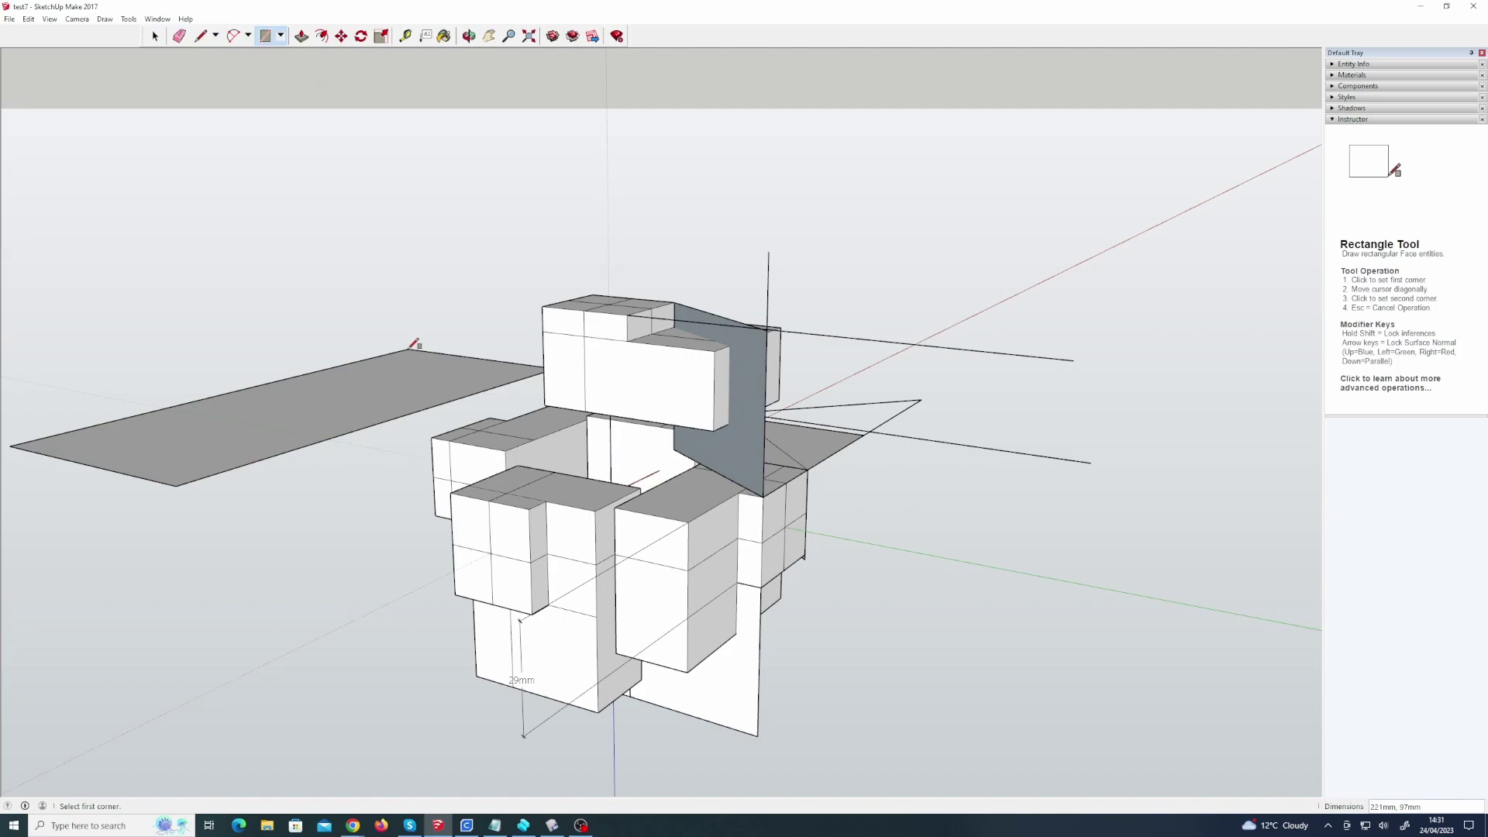
text(100,)
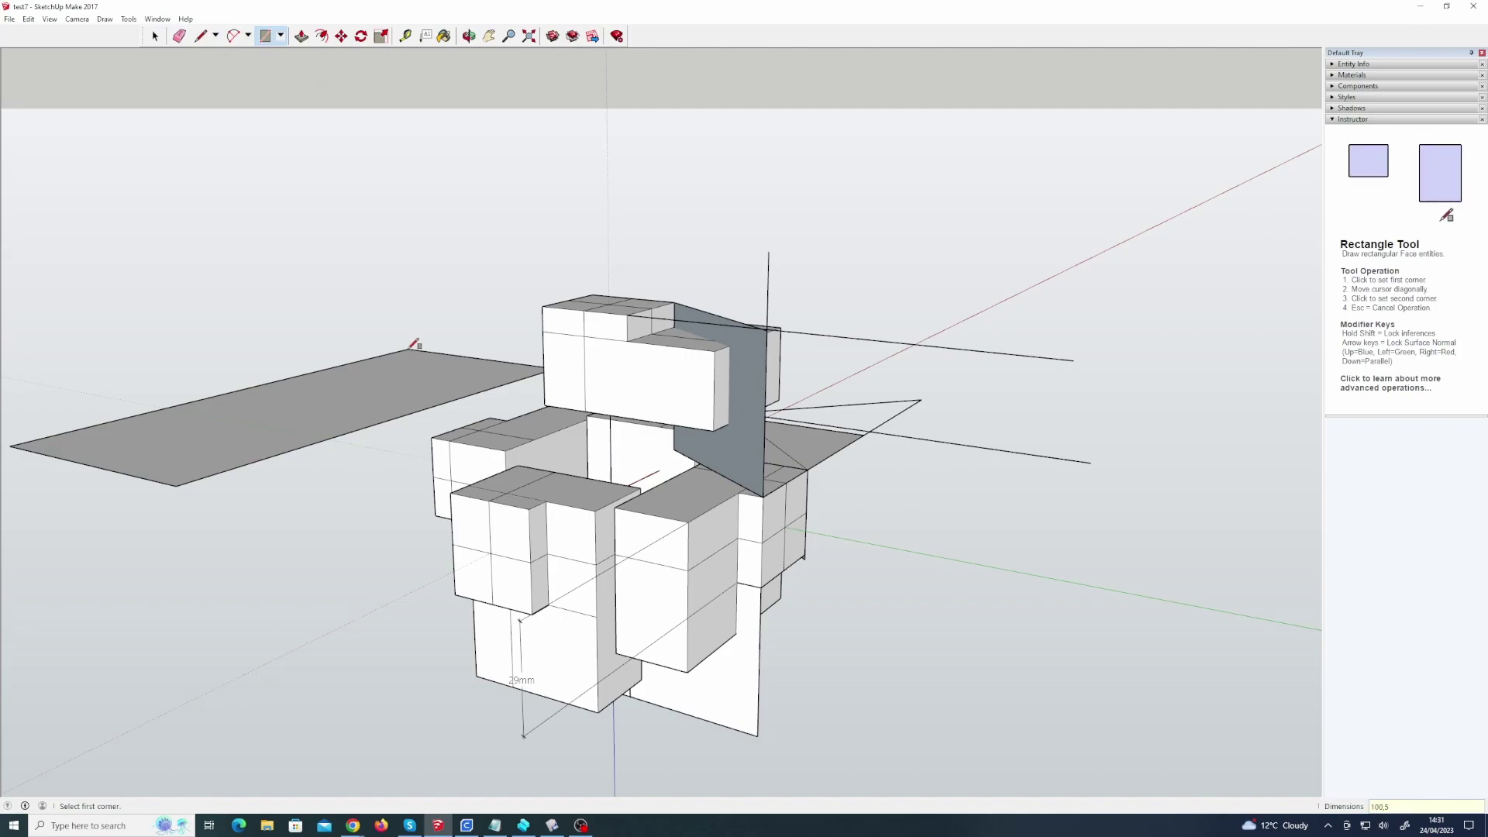
text(50)
key(Return)
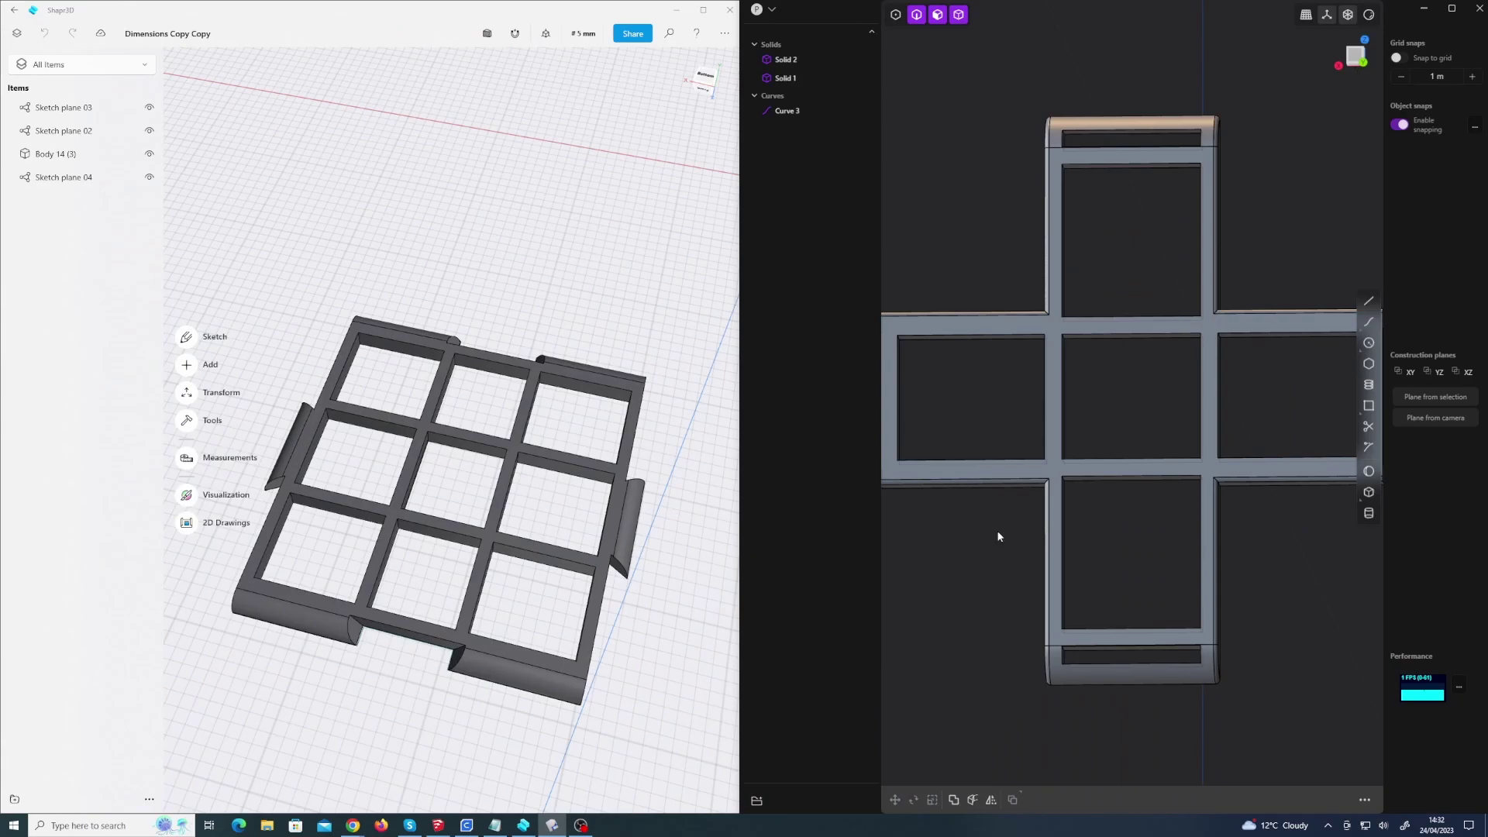
In Plasticity, draw a corner rectangle about 0.145 m by 0.371 m on the XY plane beside the frame's lower arm.
mouse_move(998, 536)
middle_down()
mouse_move(978, 538)
mouse_move(1021, 513)
mouse_move(982, 534)
mouse_move(997, 523)
middle_up()
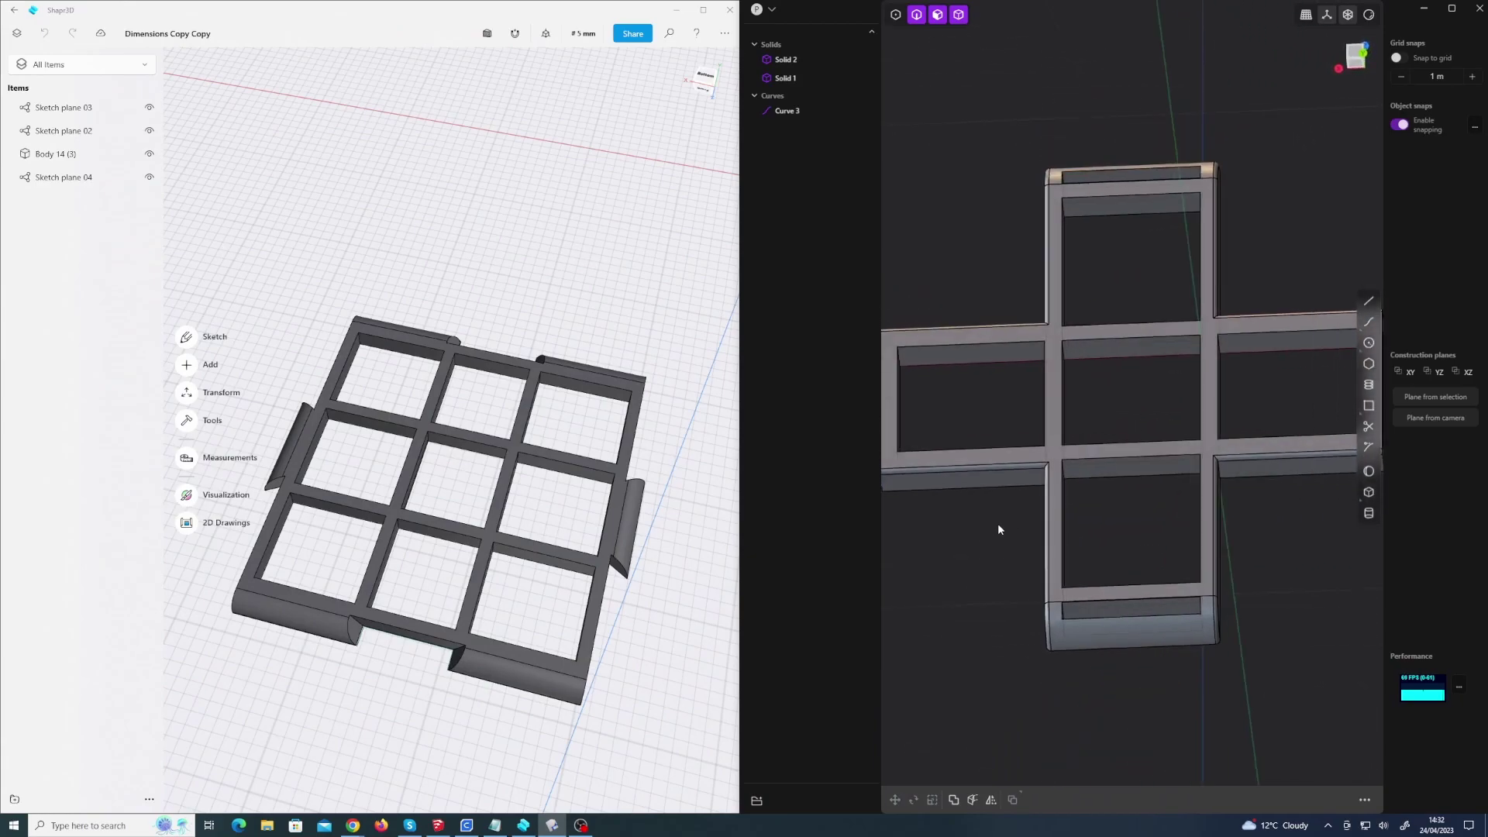
click(1369, 406)
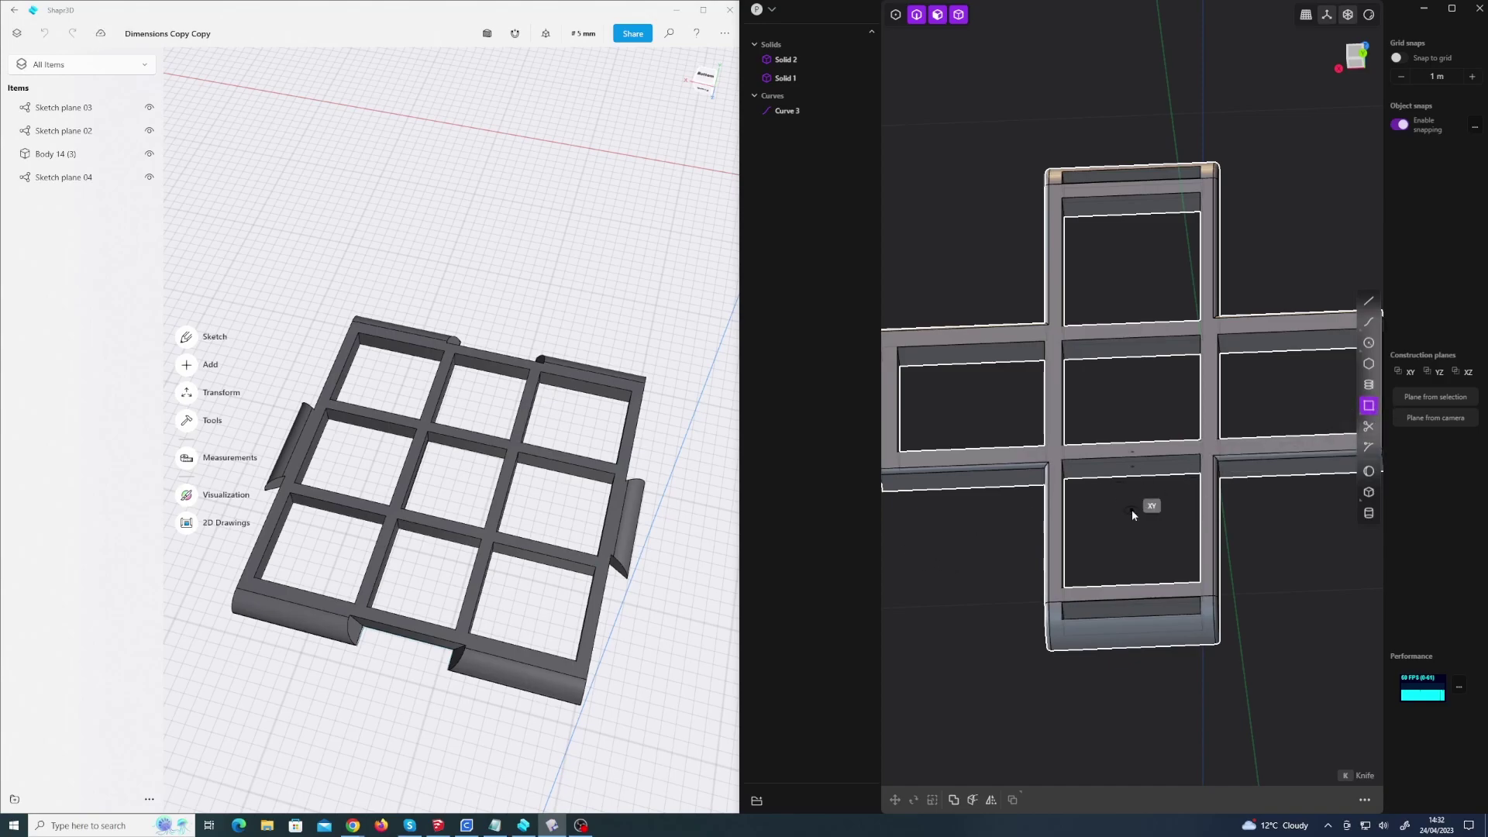
click(998, 631)
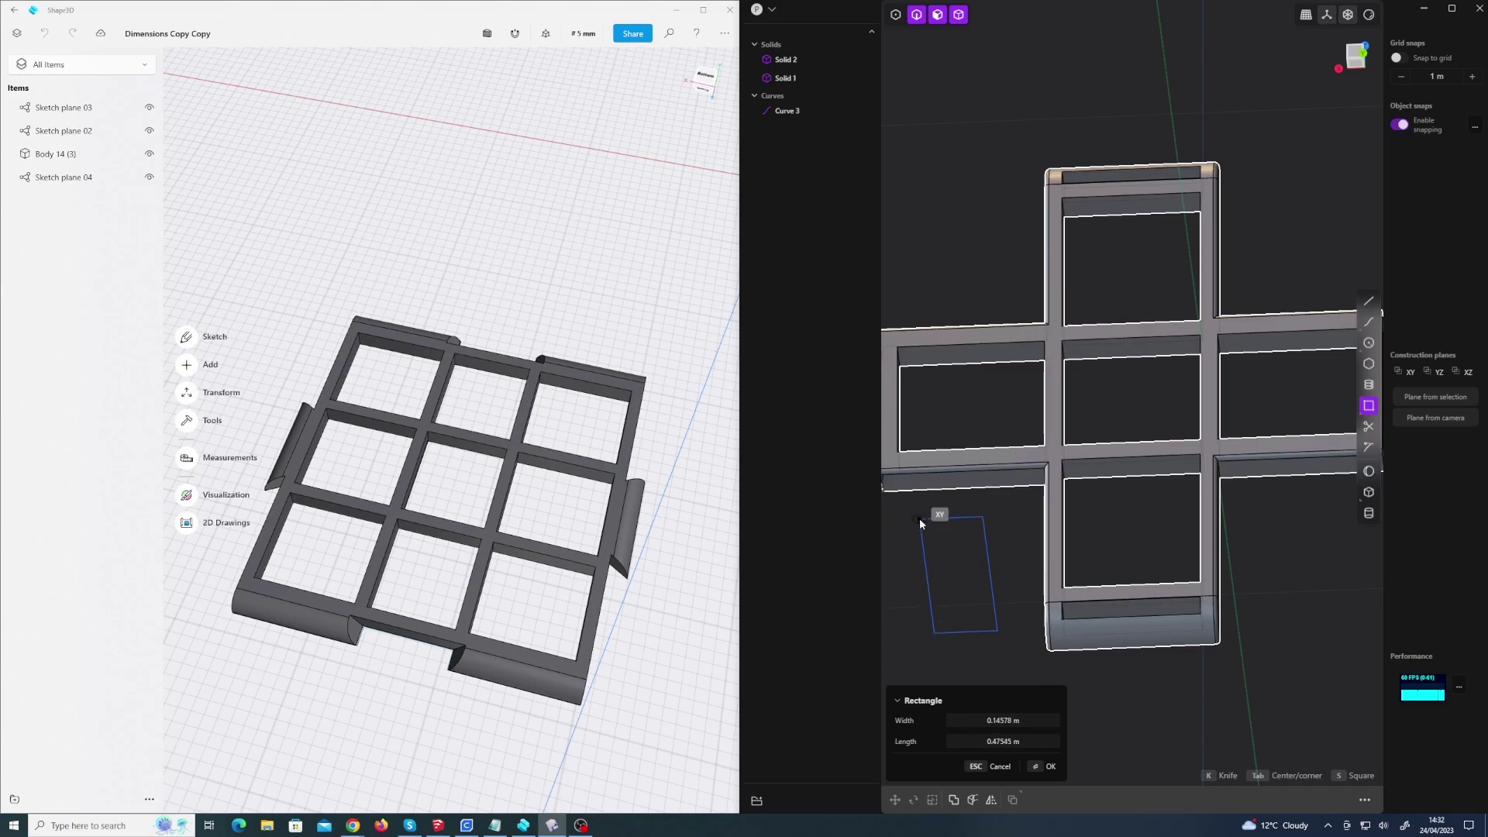
click(926, 547)
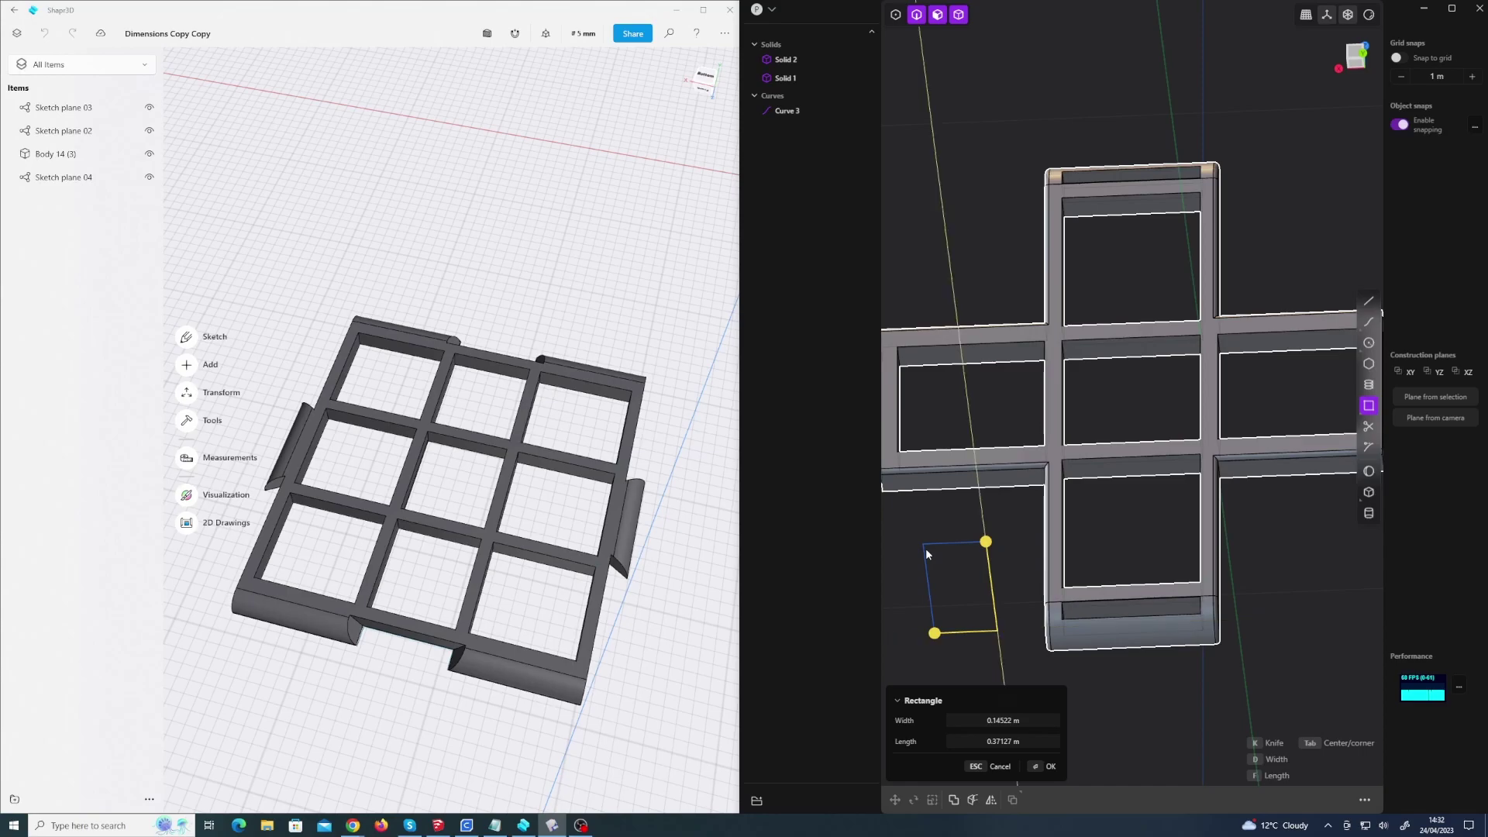
Set the rectangle's width to 0.1 m and its length to 0.5 m, and finish it.
text(0)
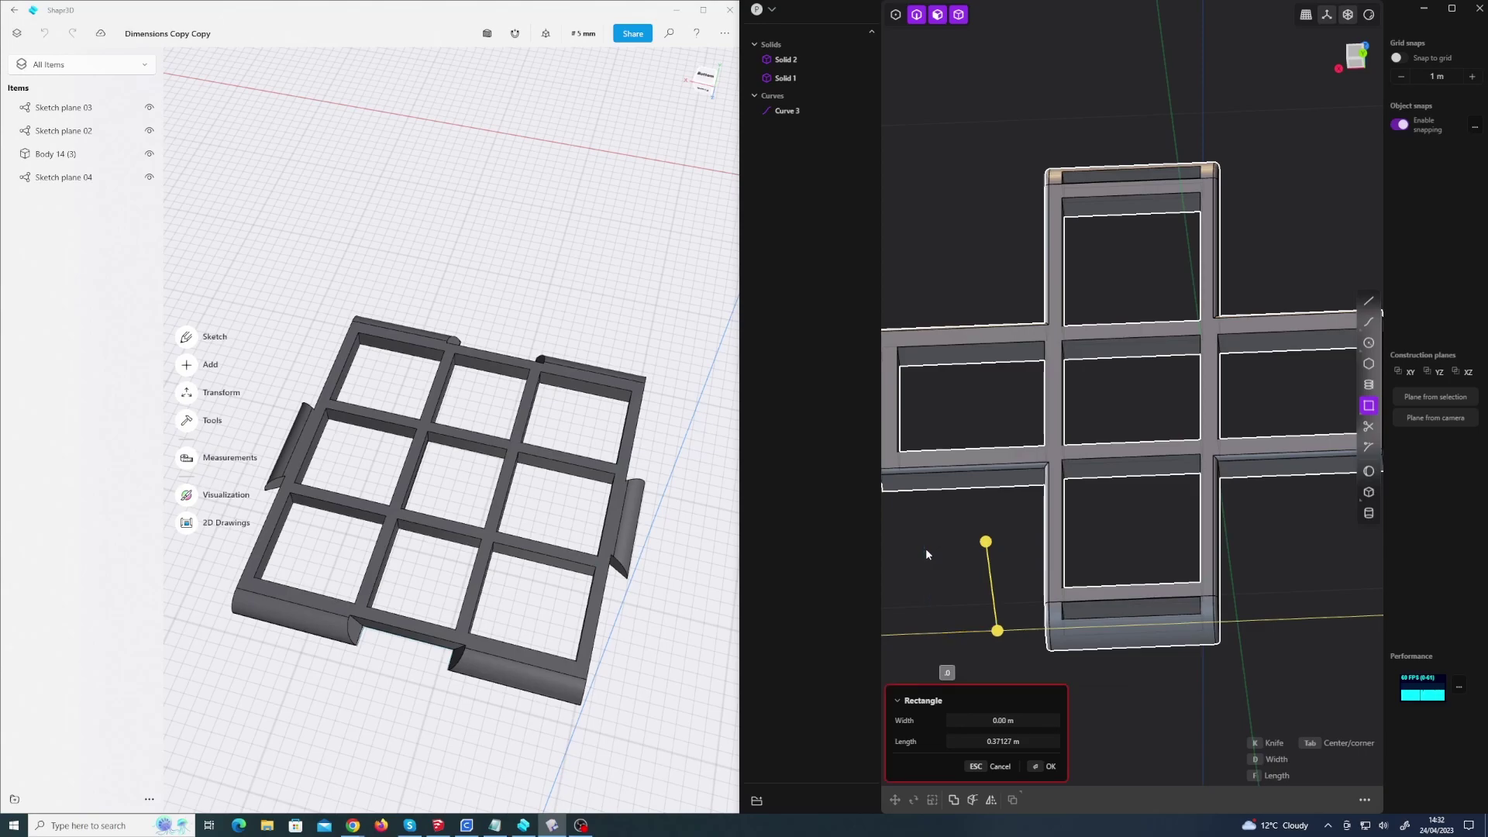
text(.1)
key(Return)
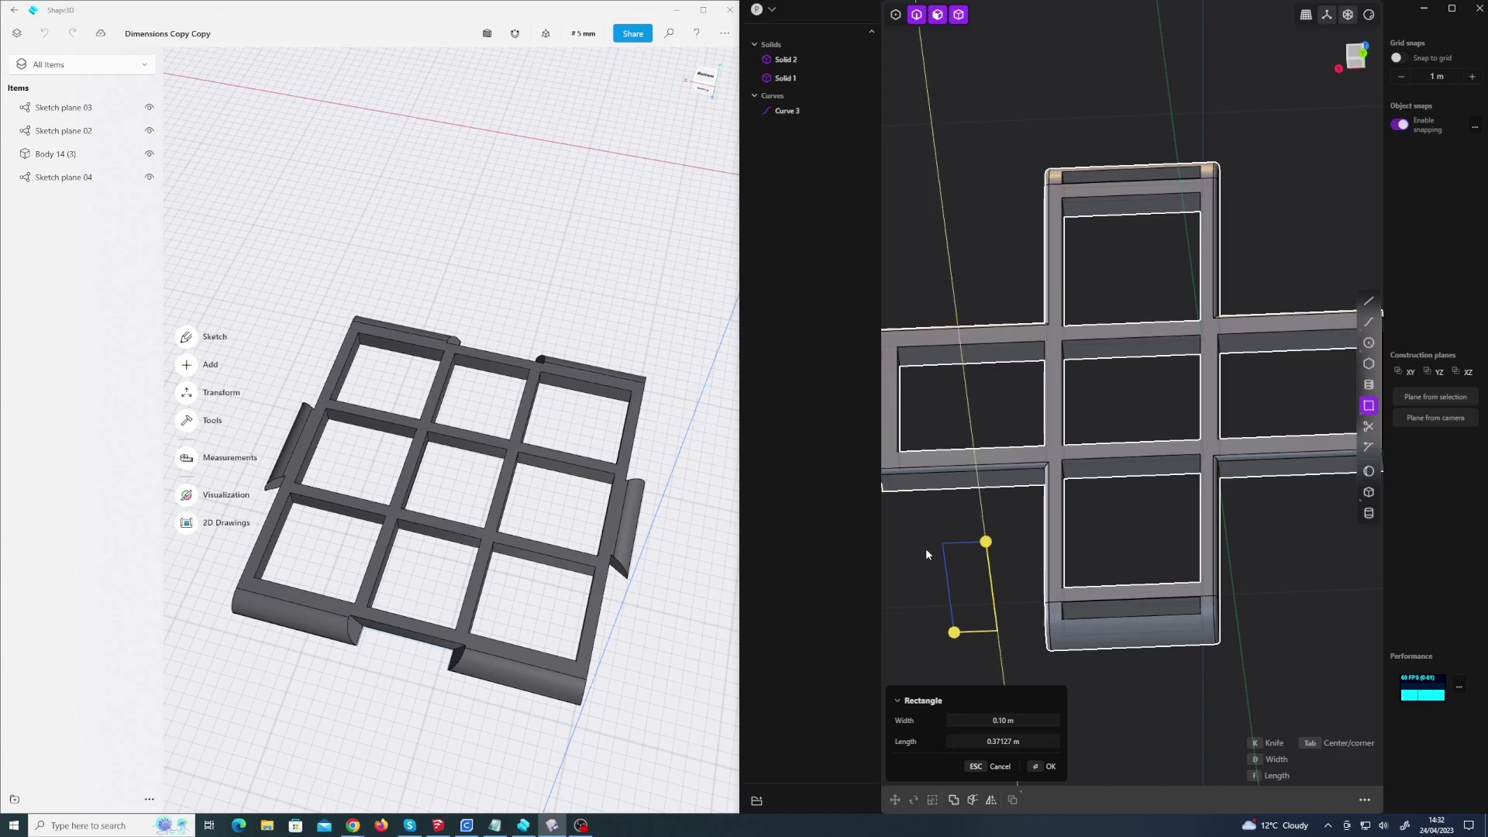
text(0.5)
key(Return)
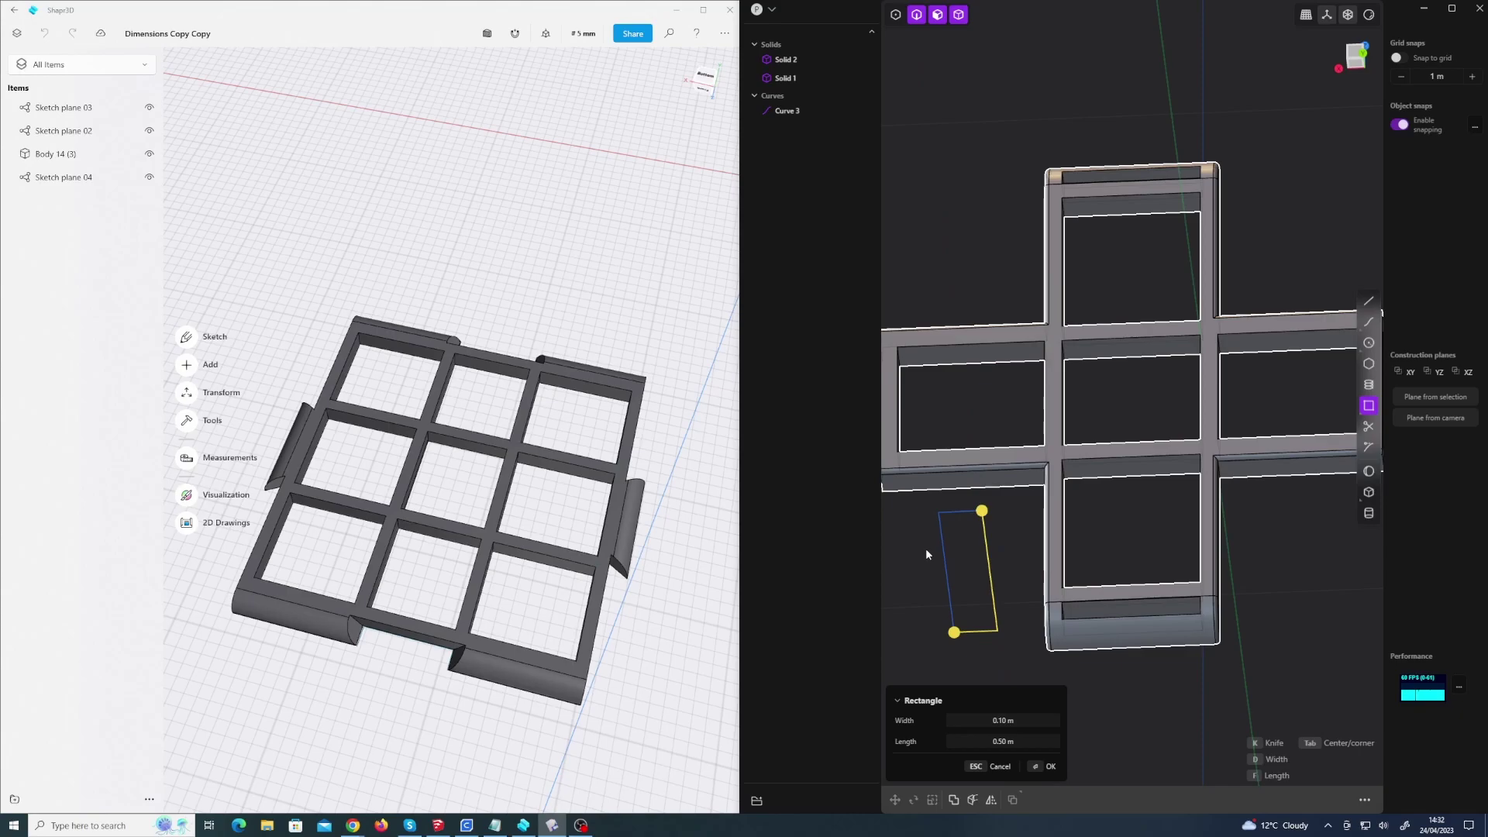
key(Return)
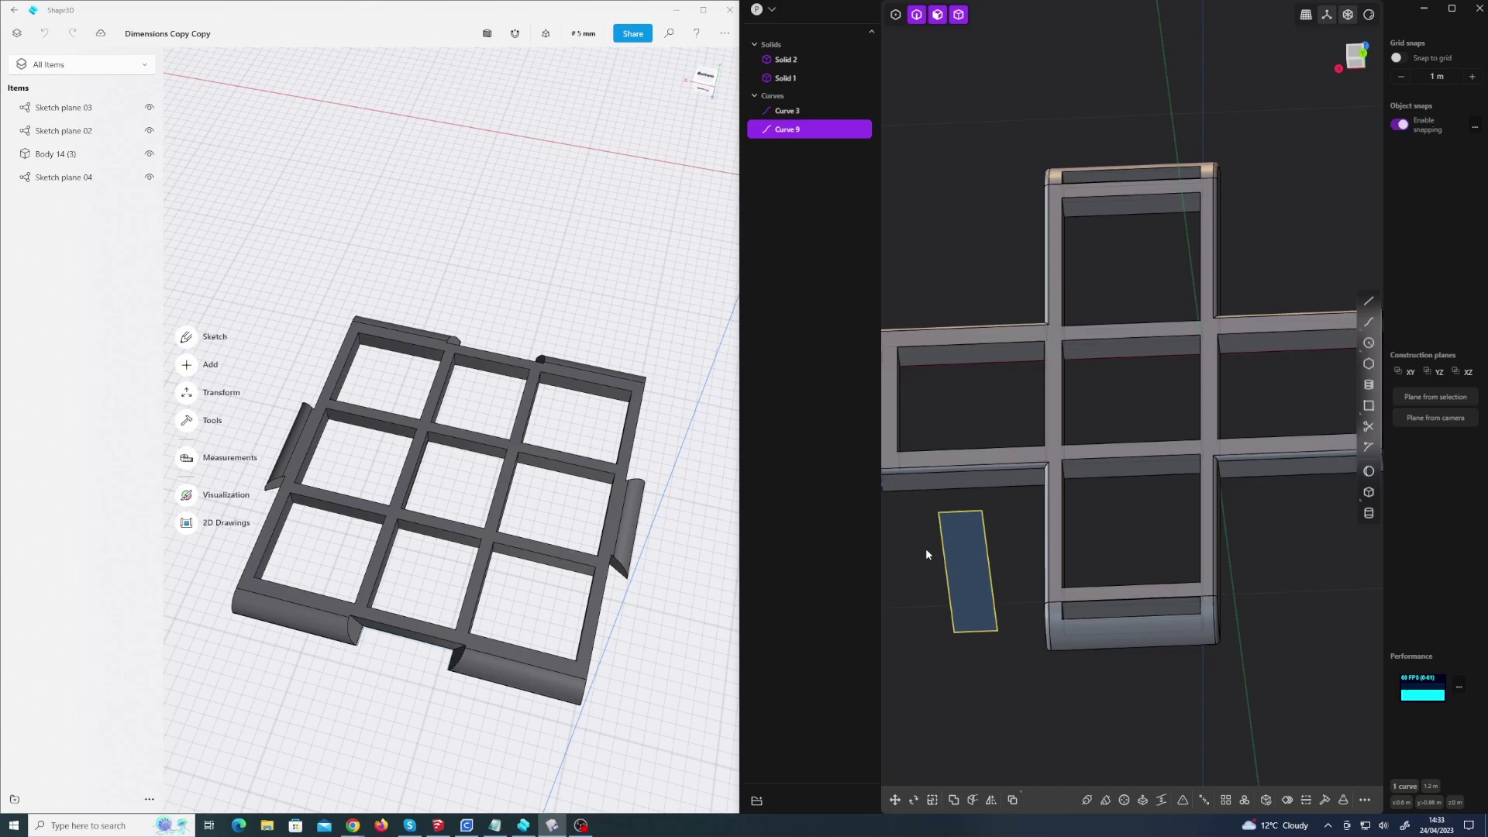
Switch to Shapr3D and start a diagonal rectangle sketch, placing its first corner beyond the far edge of the grid frame.
click(194, 338)
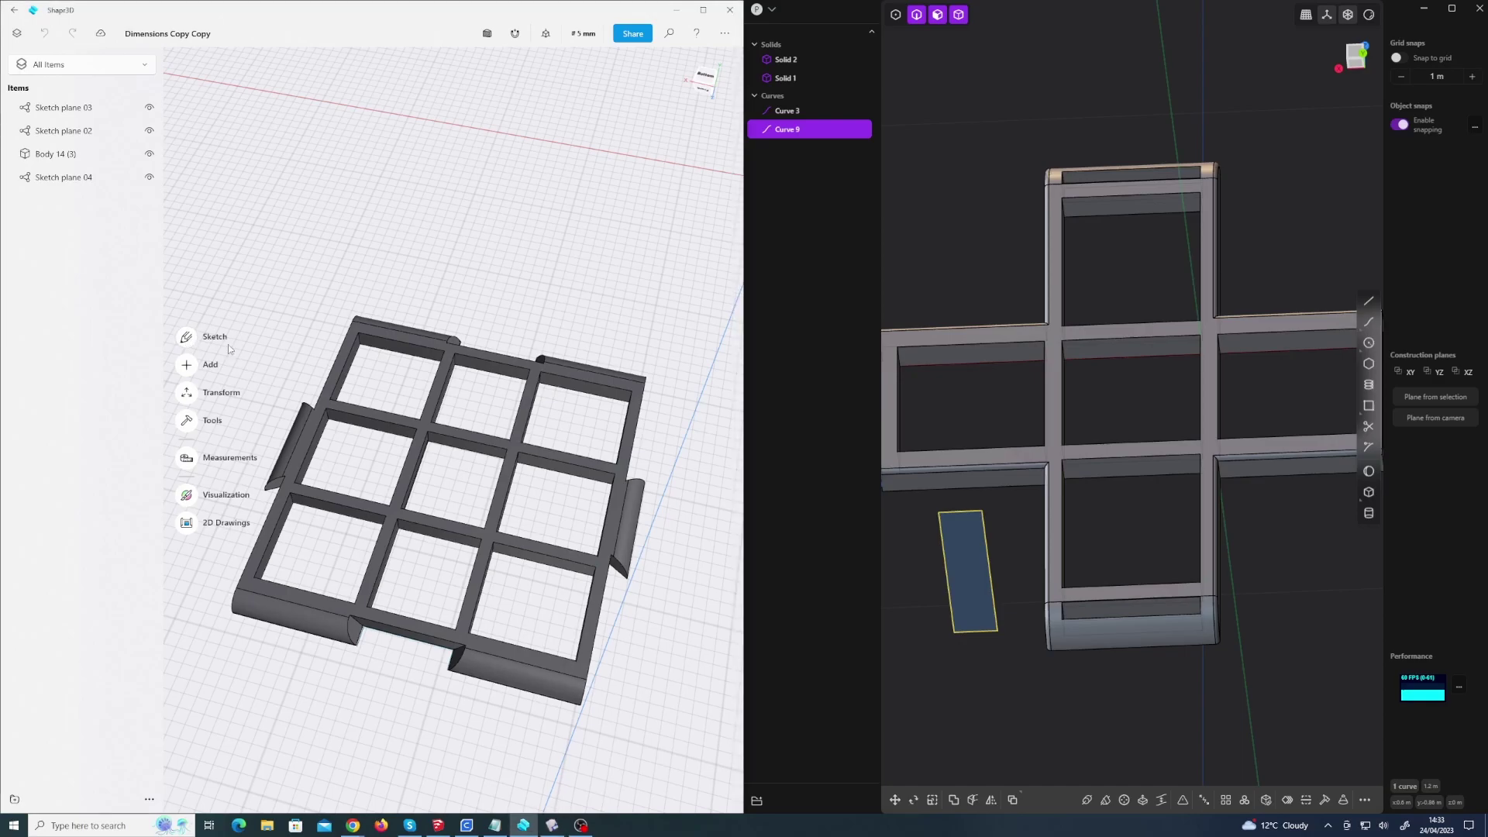
click(209, 384)
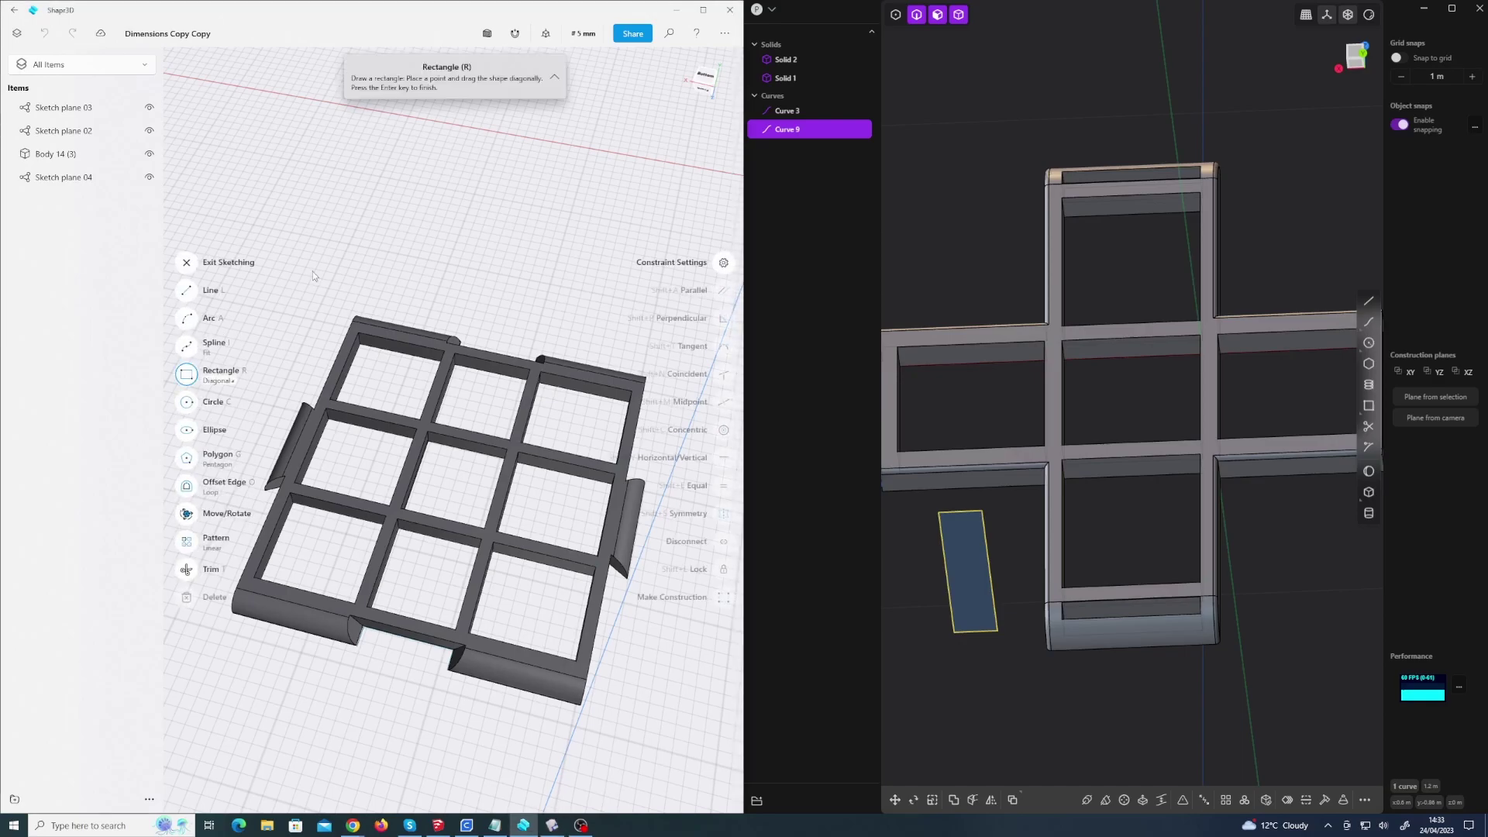
click(356, 208)
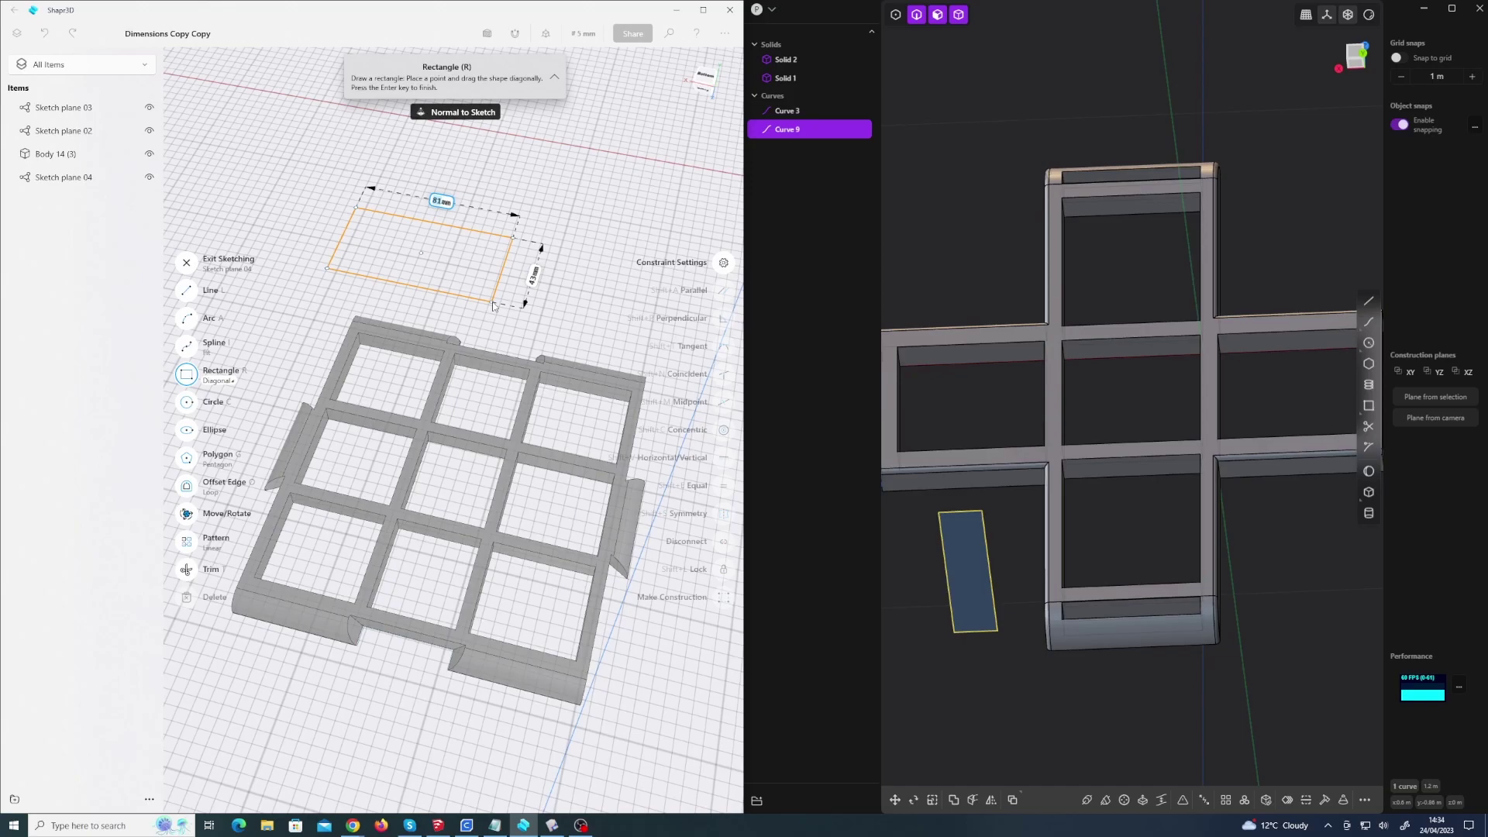
Switch to Chrome and compare the Shapr3D and Plasticity pricing plans side by side.
mouse_move(353, 826)
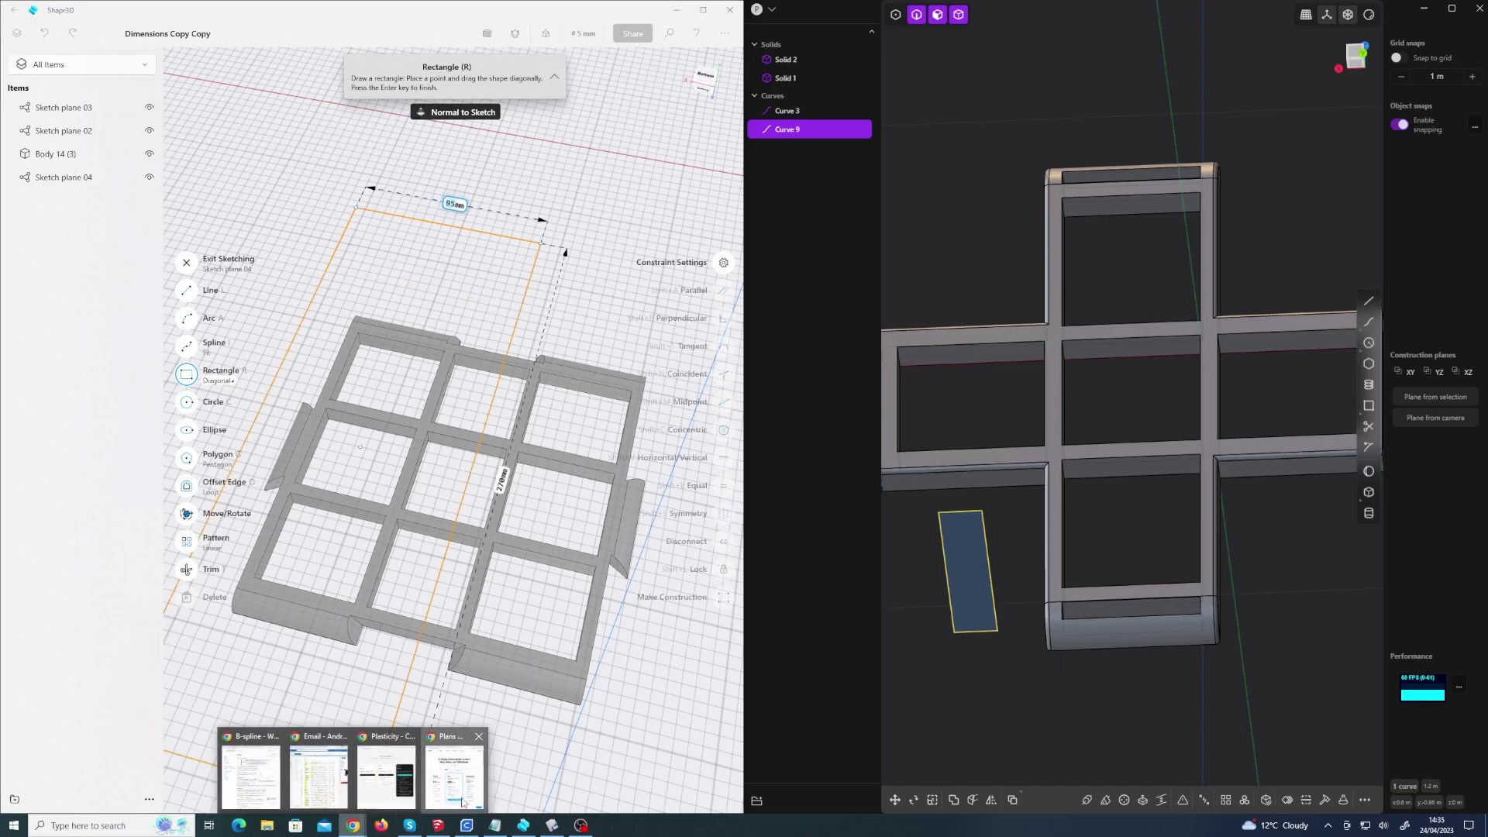
click(458, 775)
click(386, 785)
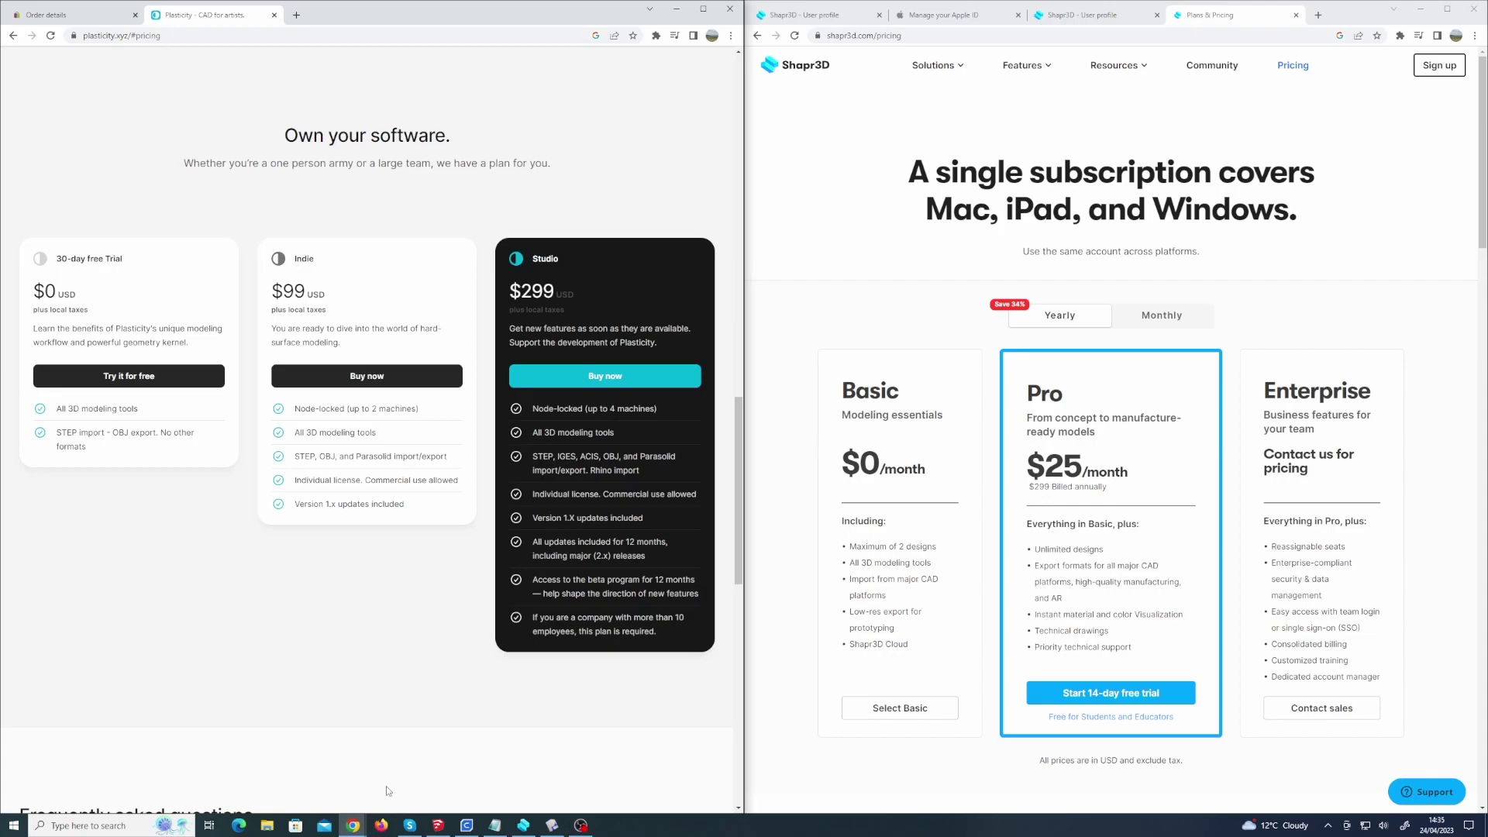
Bring Plasticity and Shapr3D back side by side and start the Box command in Plasticity.
click(561, 825)
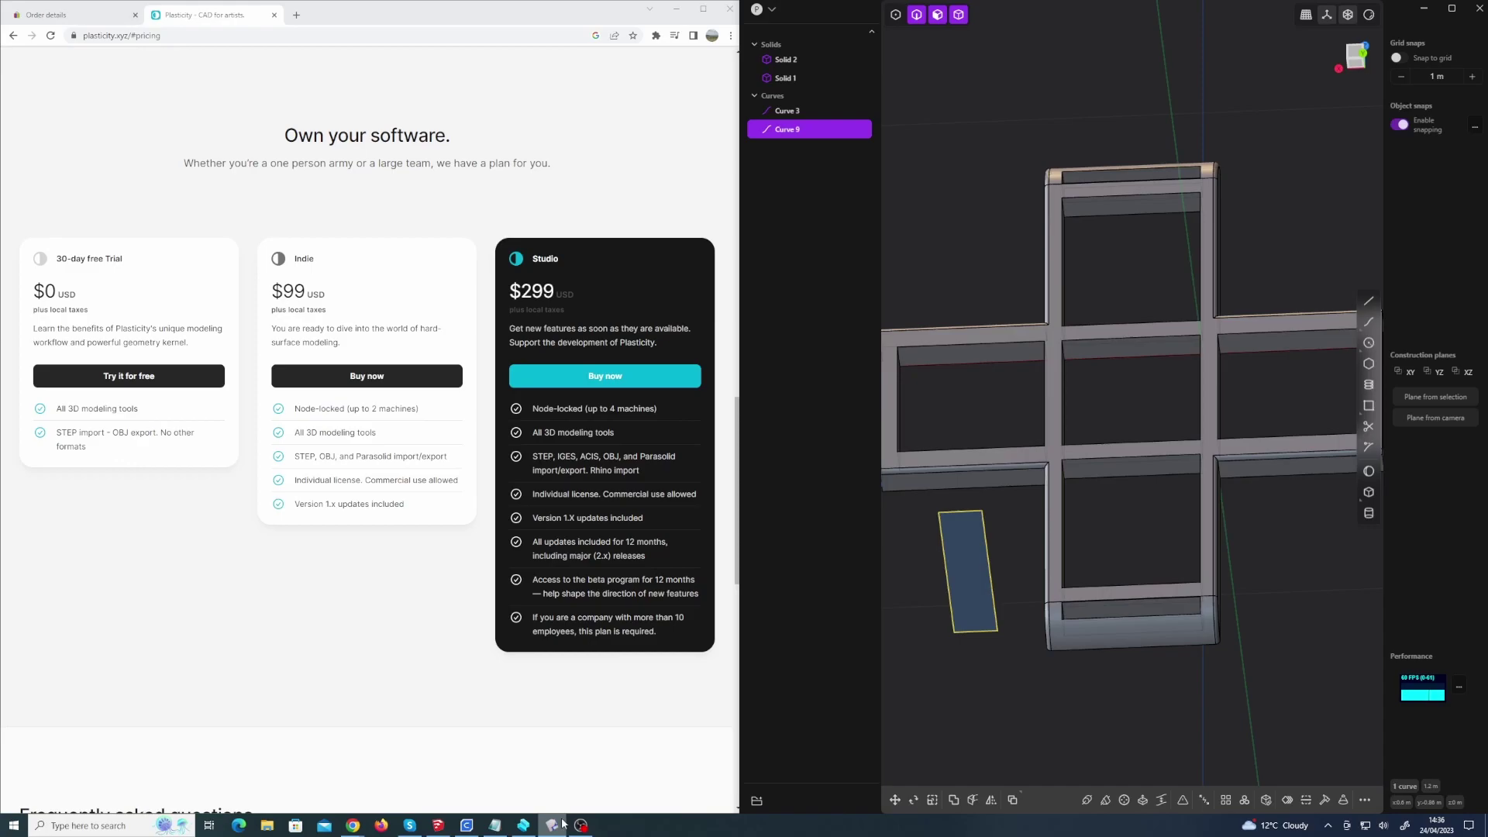
click(523, 825)
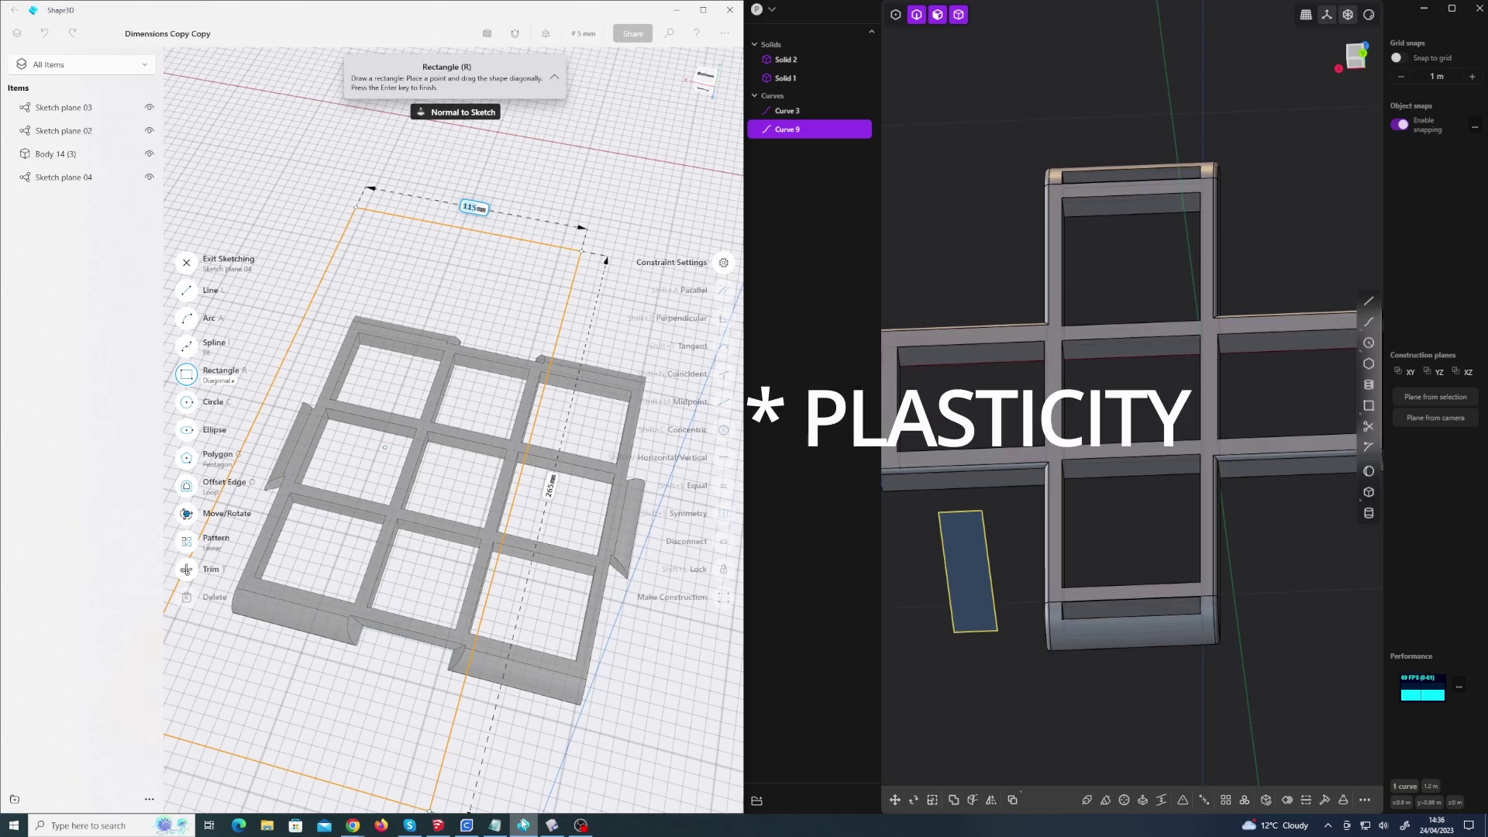
click(1367, 497)
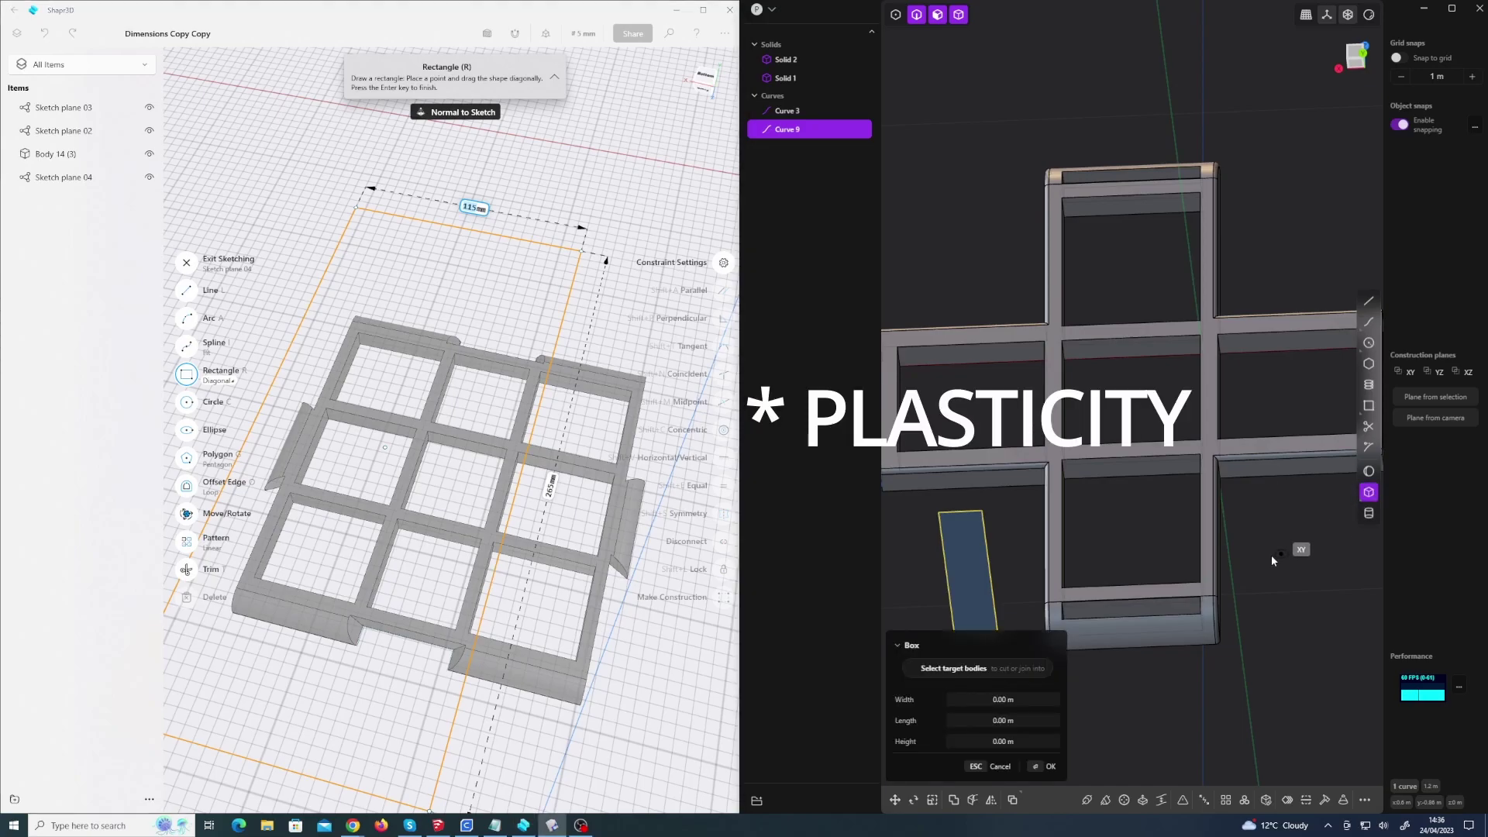